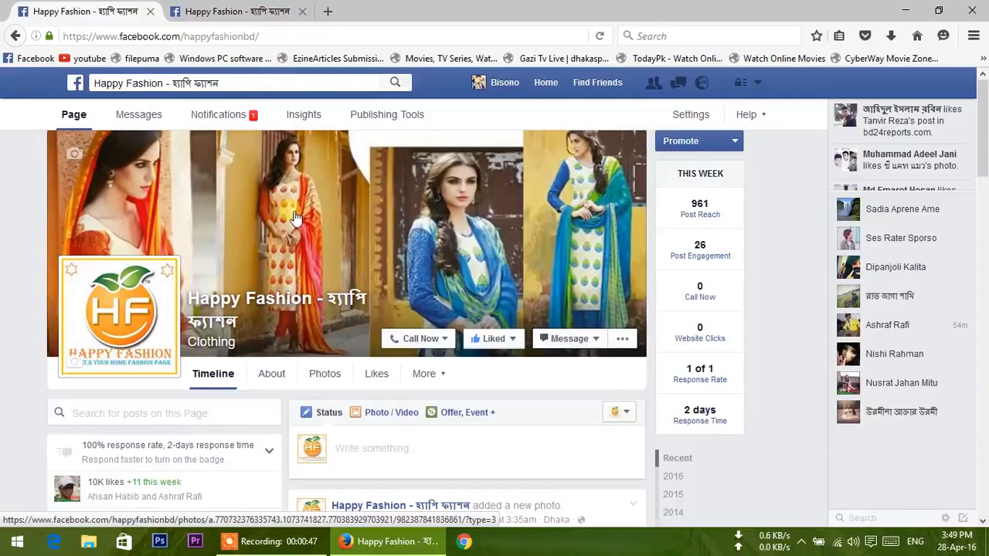
Look over the Happy Fashion page's cover, composer and most recent timeline posts
scroll(294, 219, down, 3)
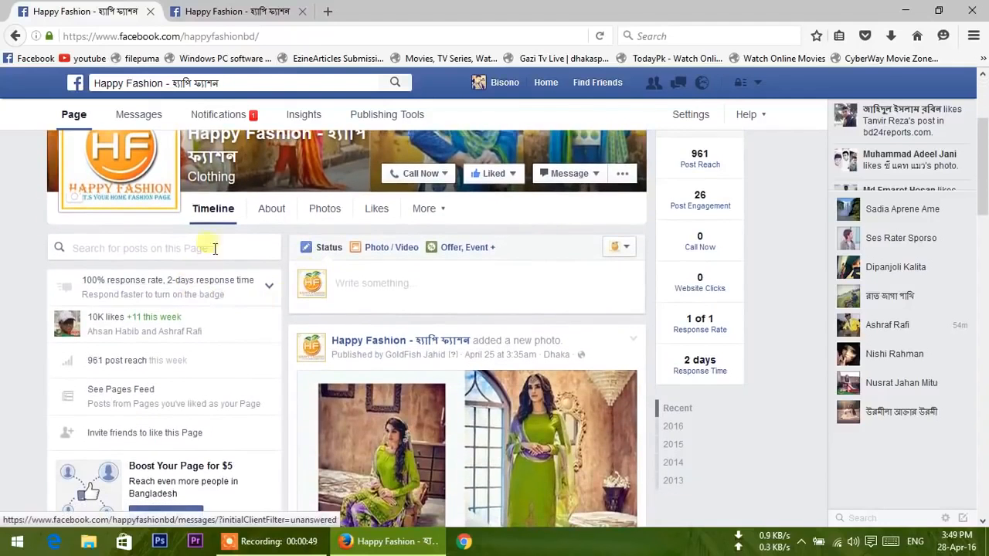
scroll(216, 247, up, 3)
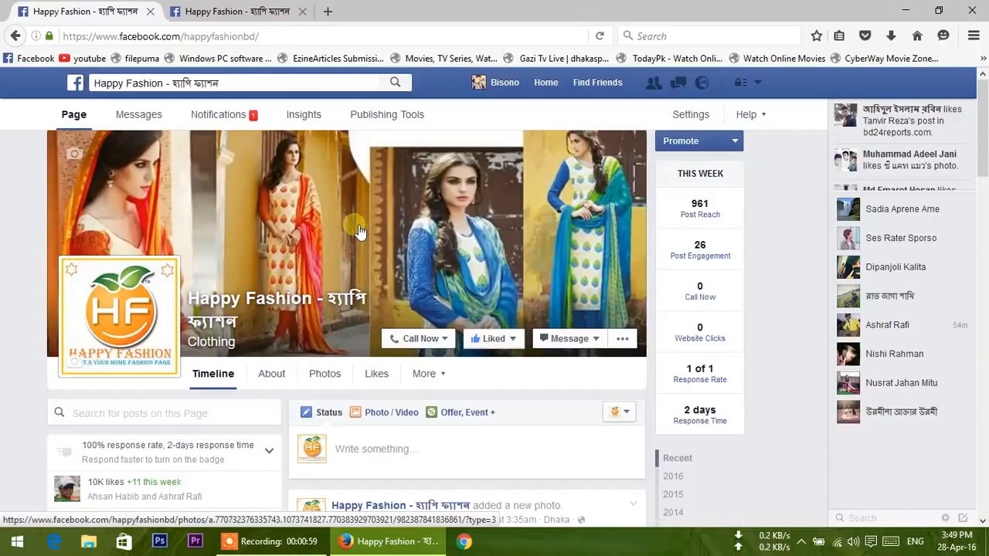
scroll(371, 232, down, 2)
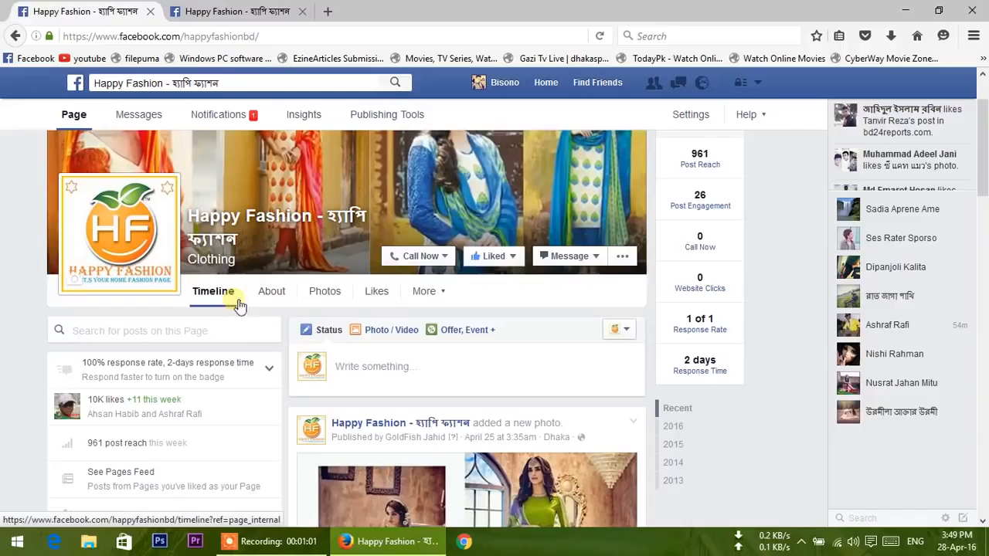
scroll(290, 257, up, 1)
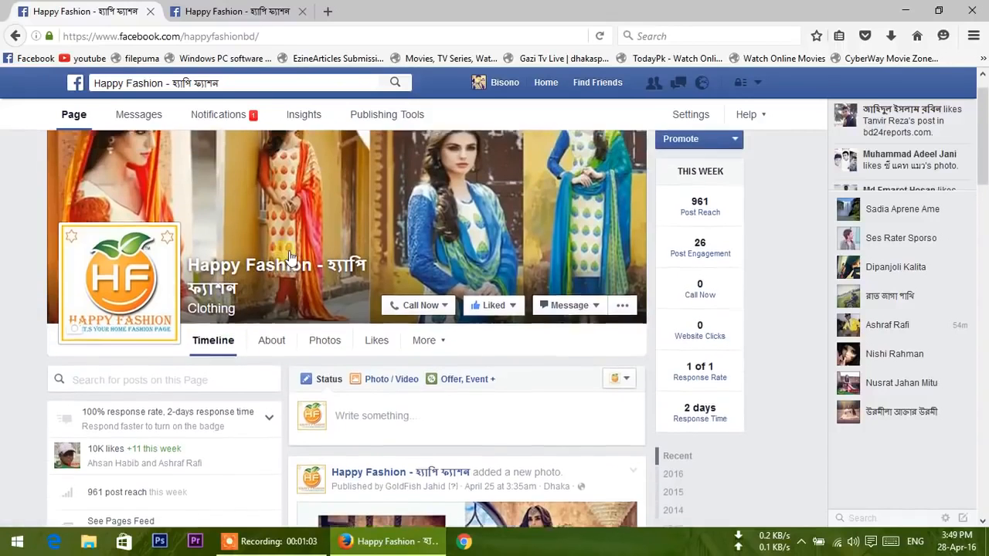
scroll(290, 257, up, 1)
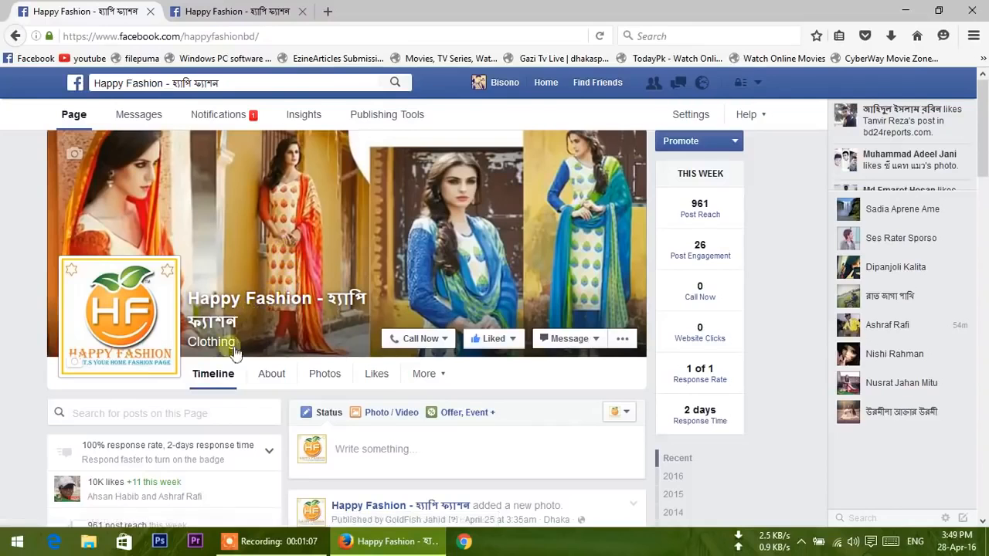
scroll(205, 407, down, 1)
scroll(205, 407, down, 6)
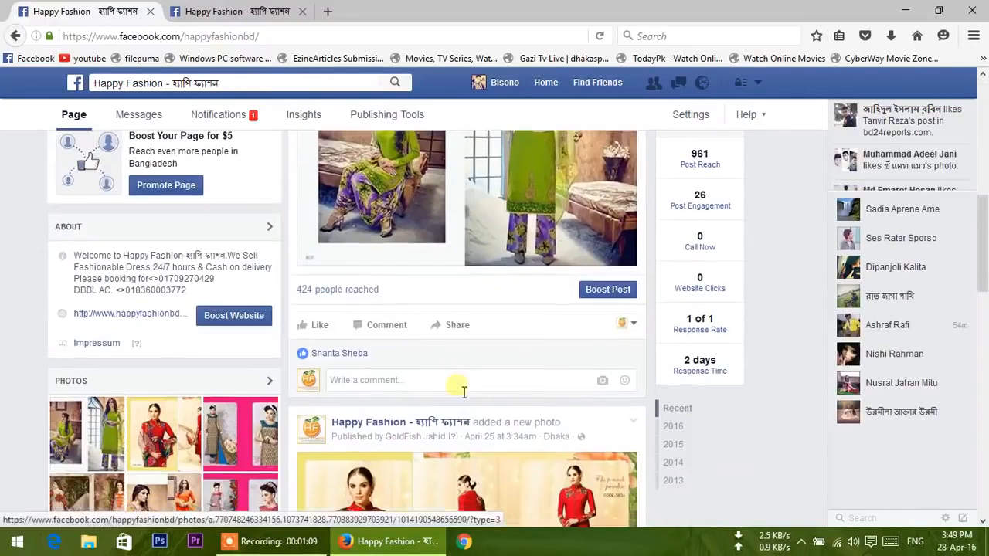
scroll(305, 261, up, 6)
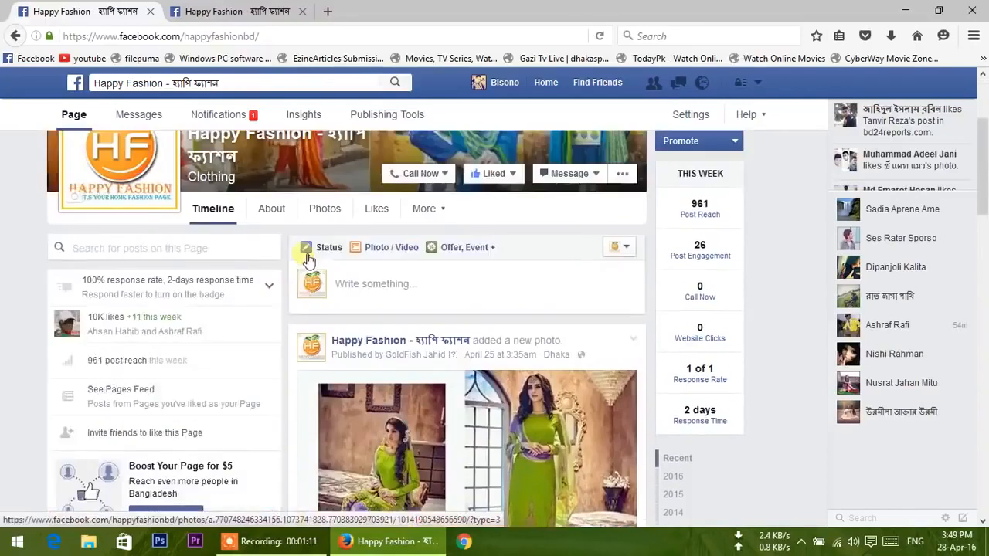
Open the Vipul Silk ~ Designer Crepe Silk Sarees album from the page's photo albums and dismiss the album download tip
click(338, 264)
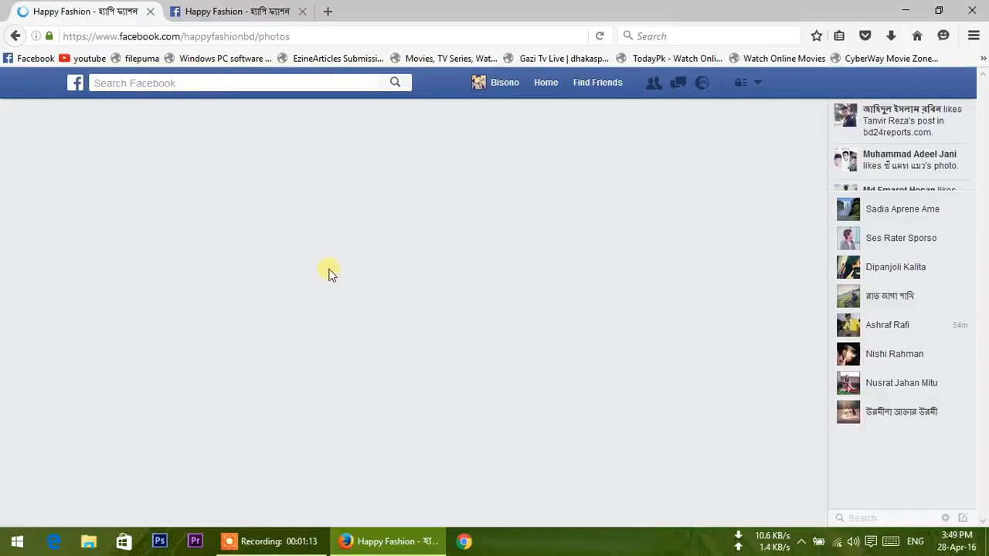
scroll(405, 380, down, 5)
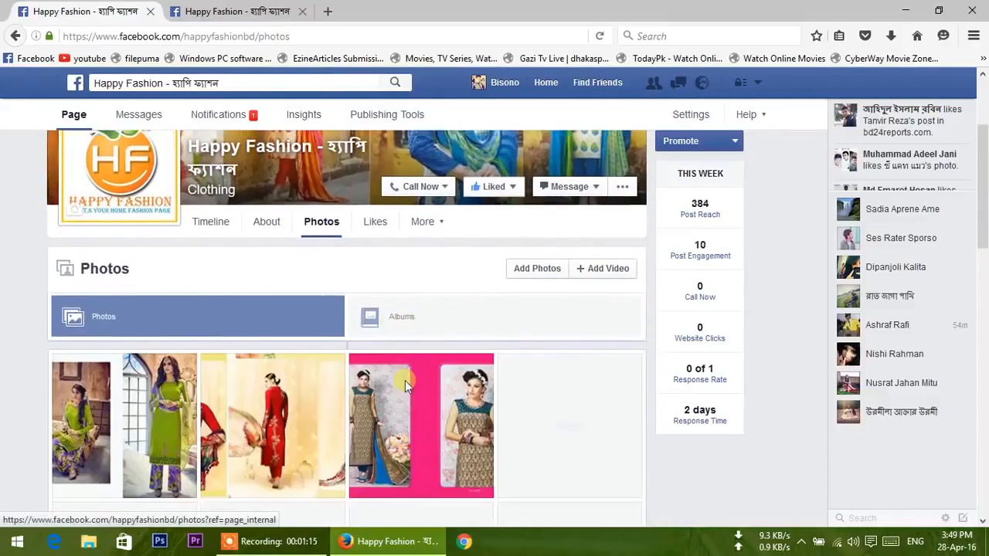
click(420, 228)
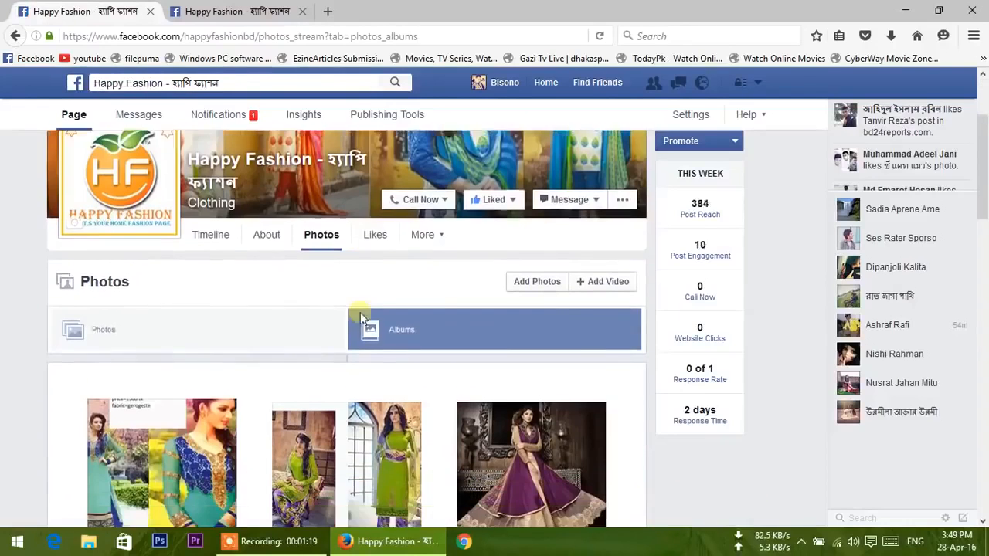
scroll(360, 312, down, 10)
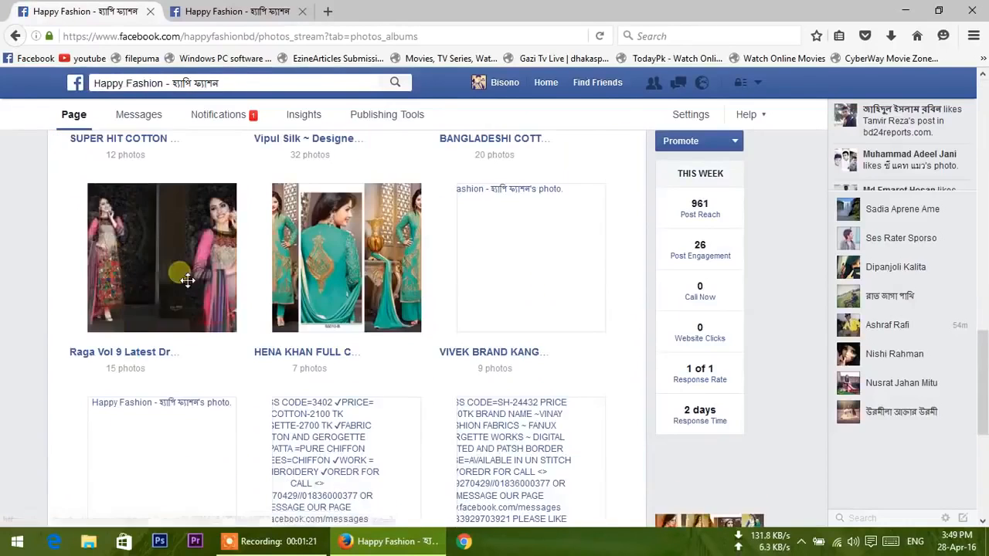
scroll(491, 278, up, 1)
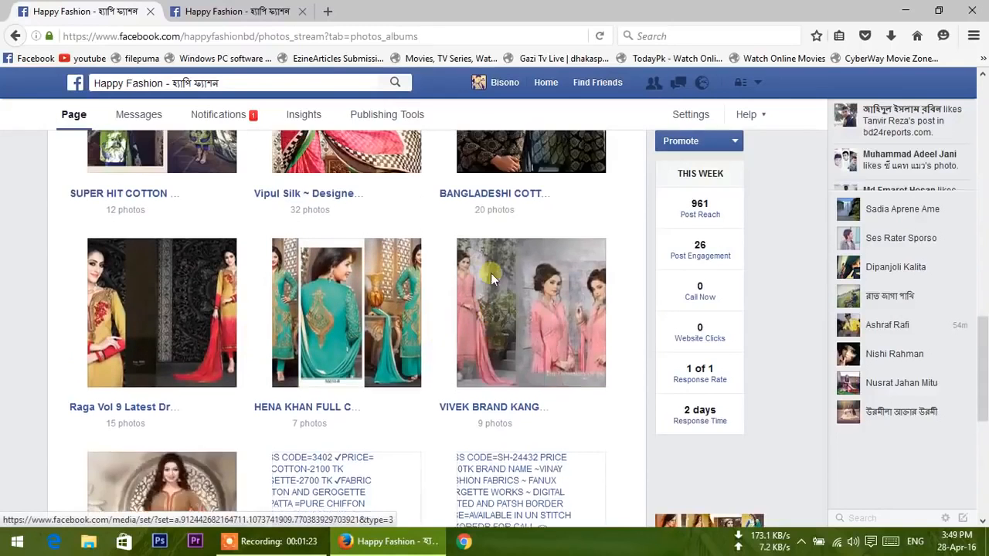
scroll(491, 278, up, 2)
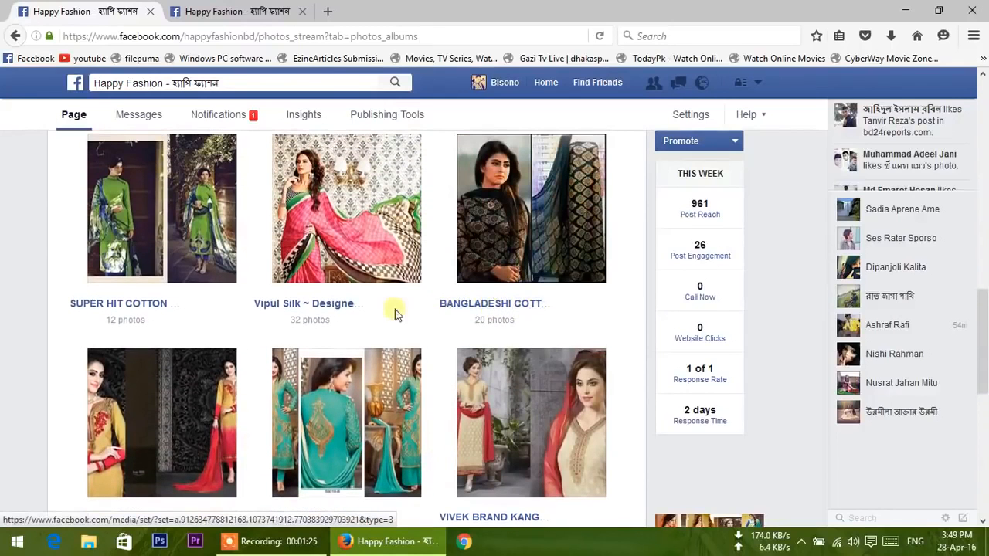
click(330, 307)
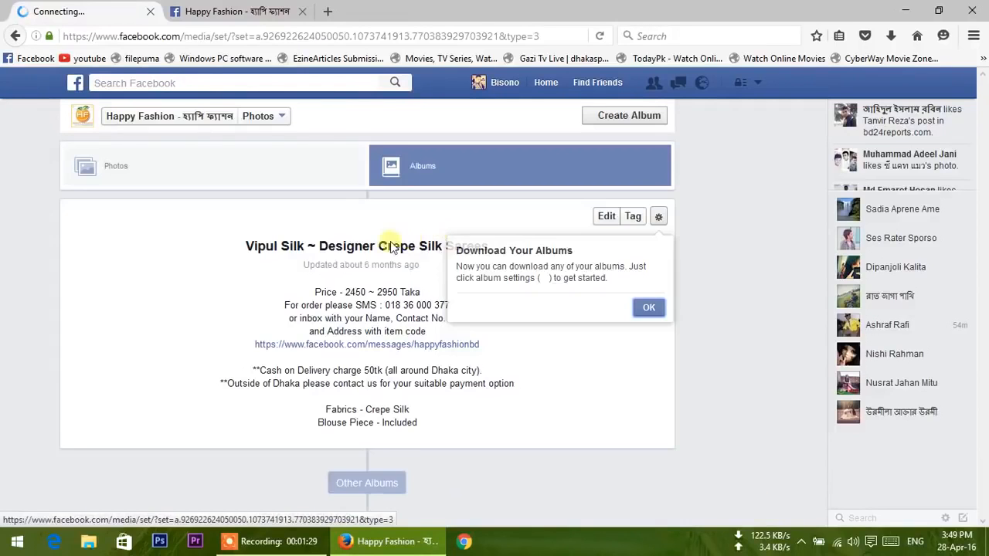
click(648, 309)
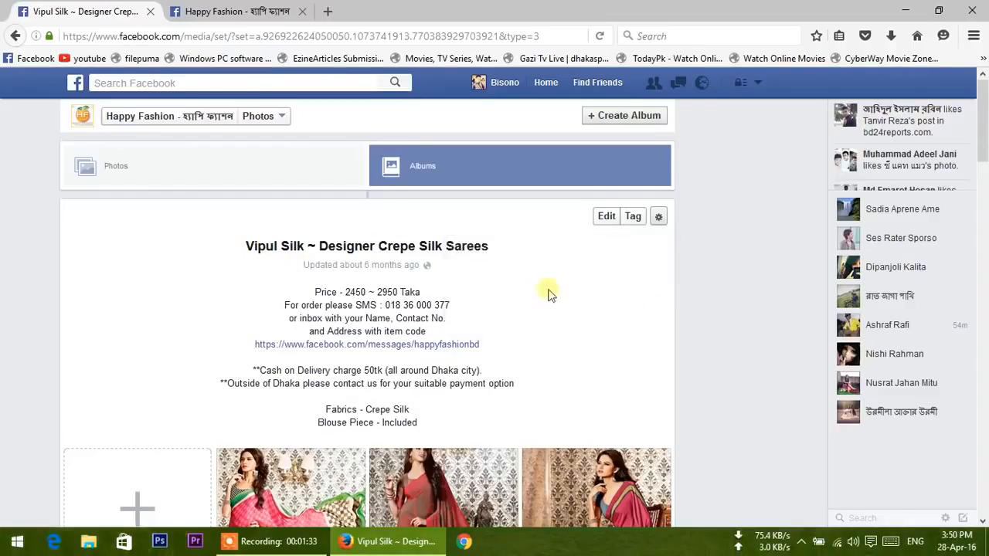
Share the whole saree album on the managed Happy Fashion page, posting as the page itself
scroll(502, 293, down, 5)
scroll(463, 294, down, 10)
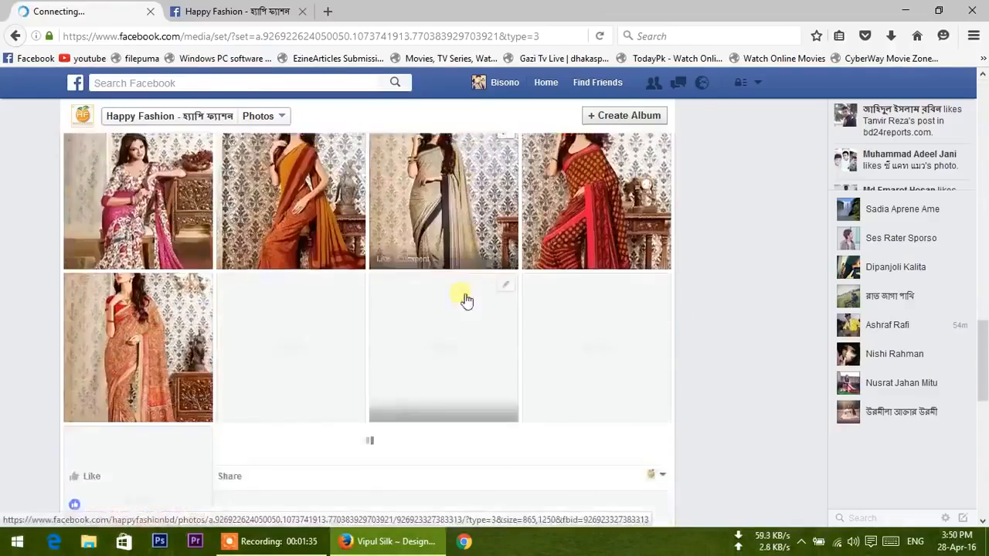
scroll(460, 298, down, 3)
scroll(459, 296, up, 3)
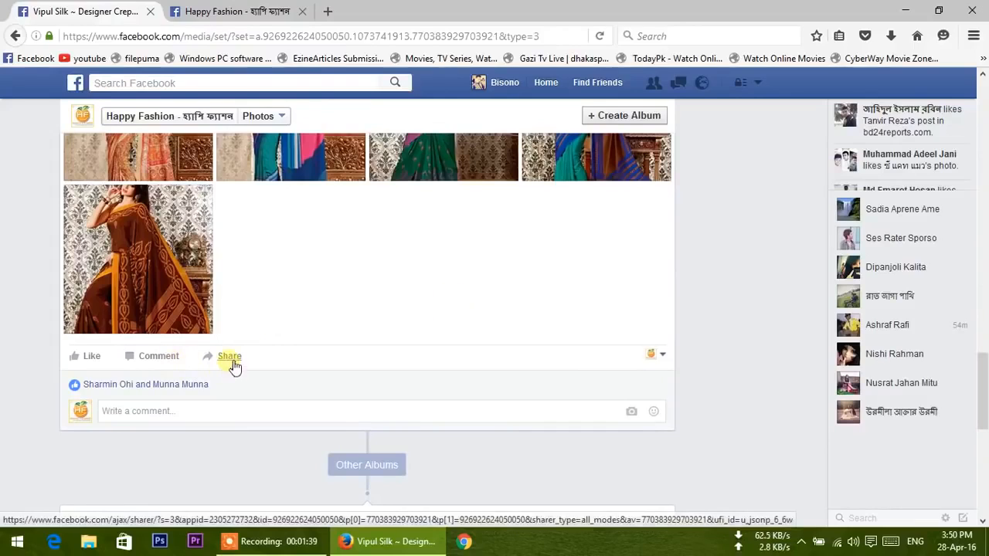
scroll(255, 339, up, 15)
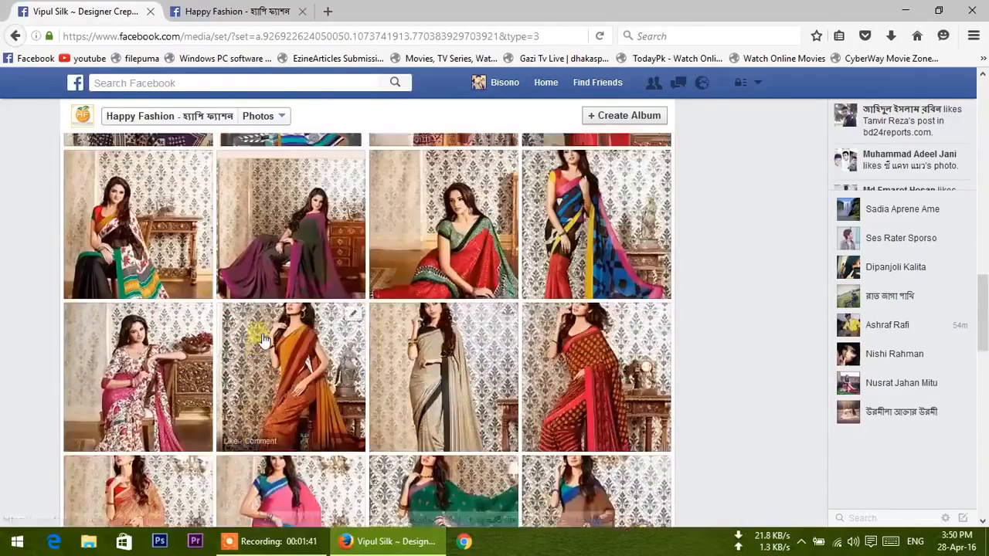
scroll(262, 341, down, 8)
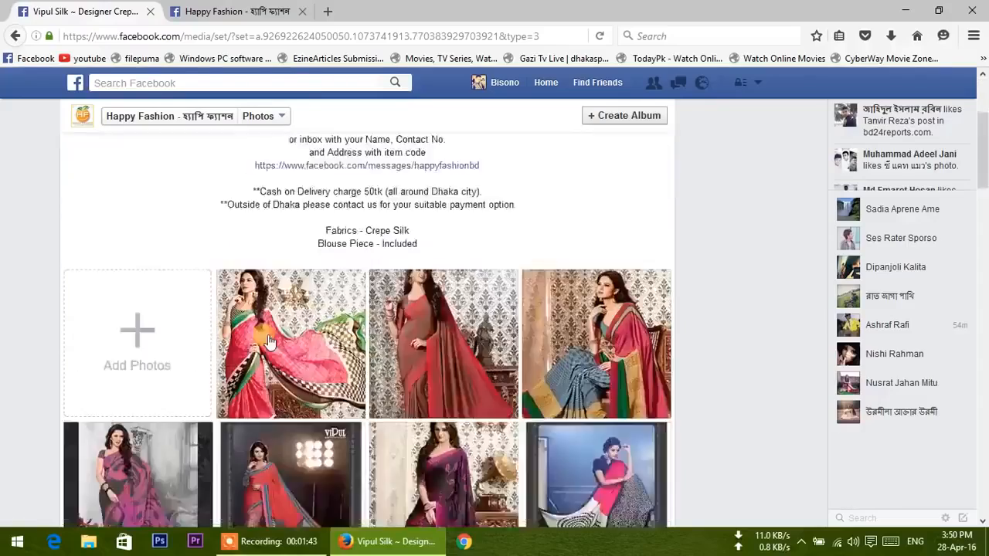
scroll(268, 340, down, 10)
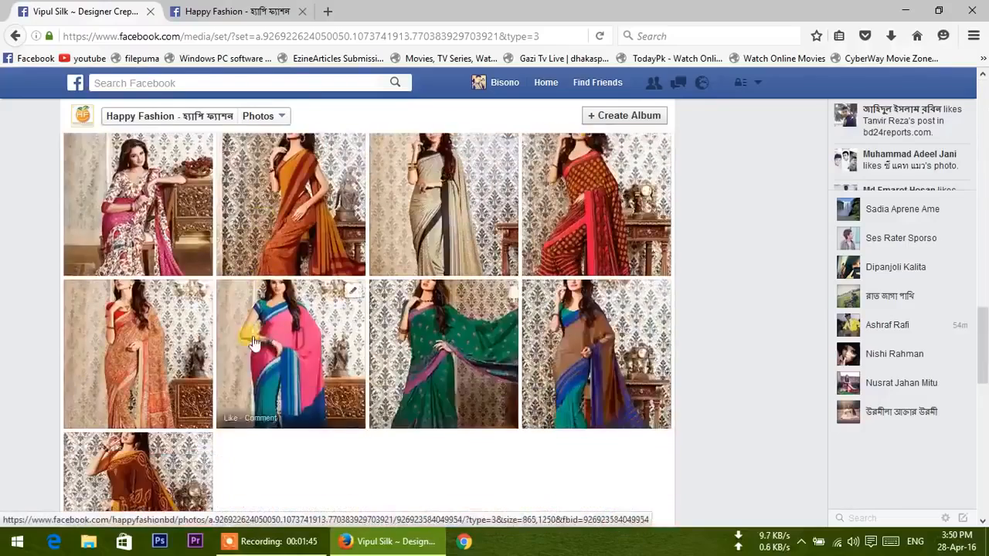
click(230, 357)
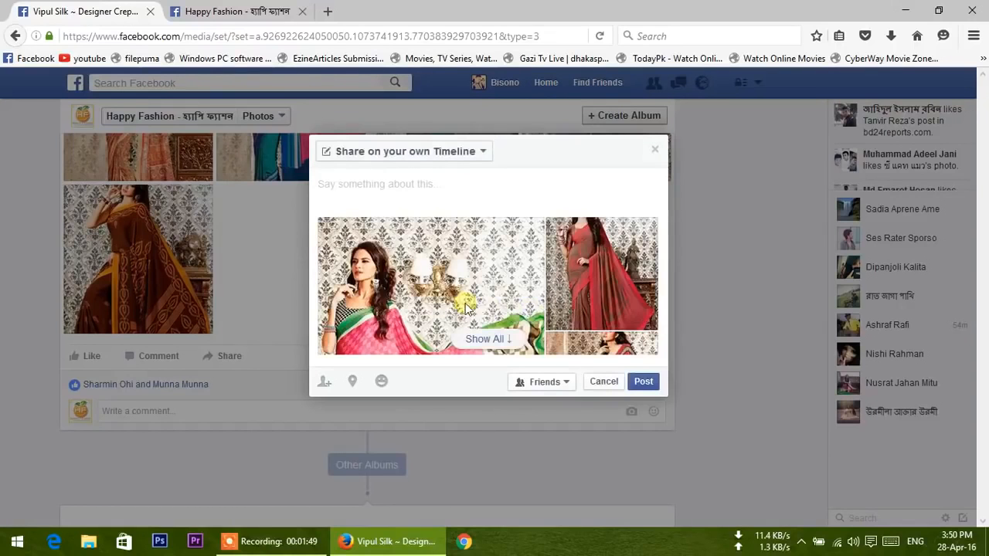
click(418, 154)
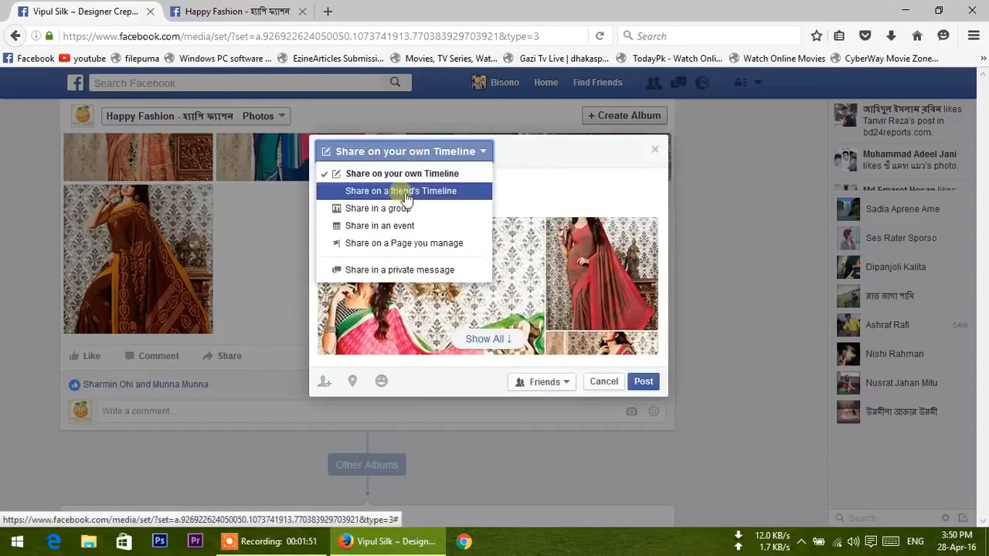
click(398, 246)
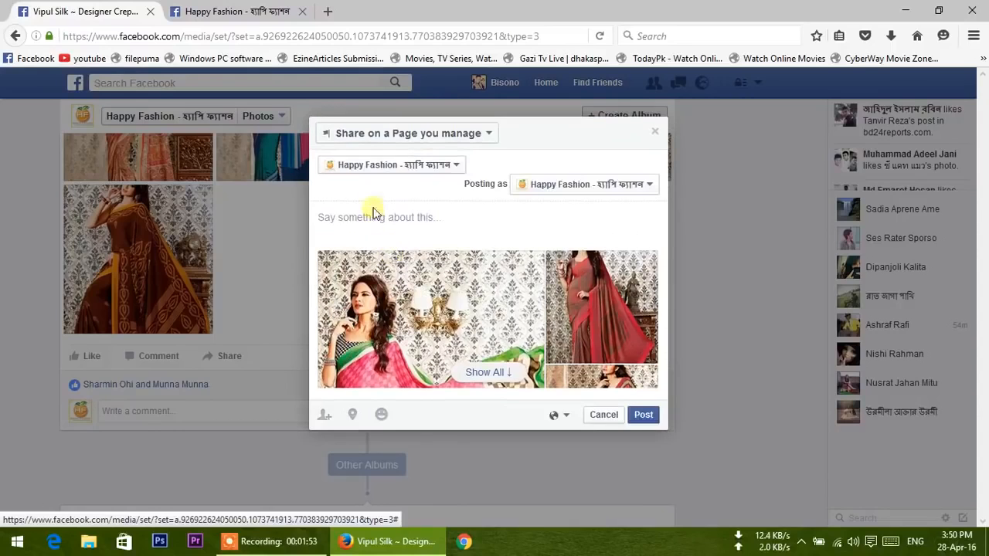
click(643, 415)
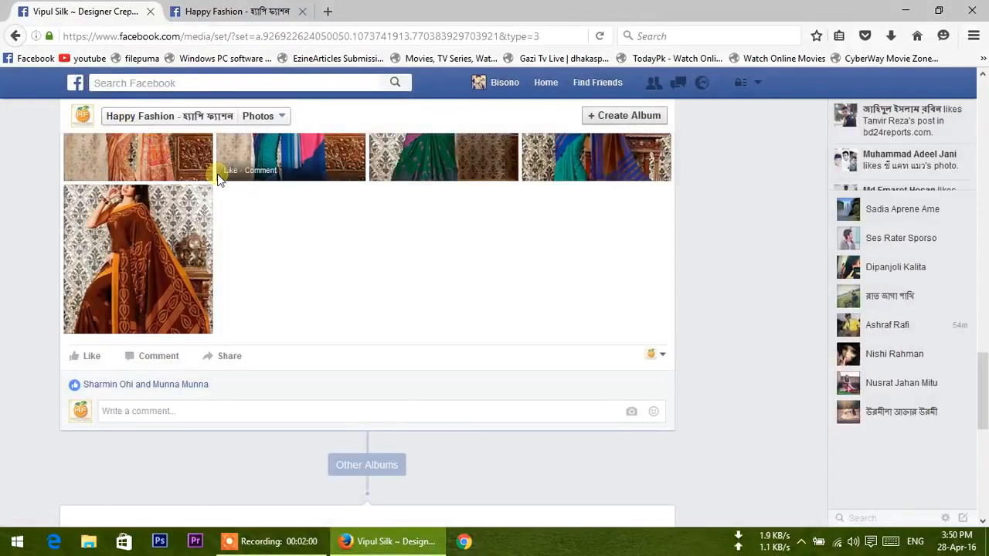
Return to the Happy Fashion page and locate the Boost Post option of the shared album post on the timeline
click(150, 117)
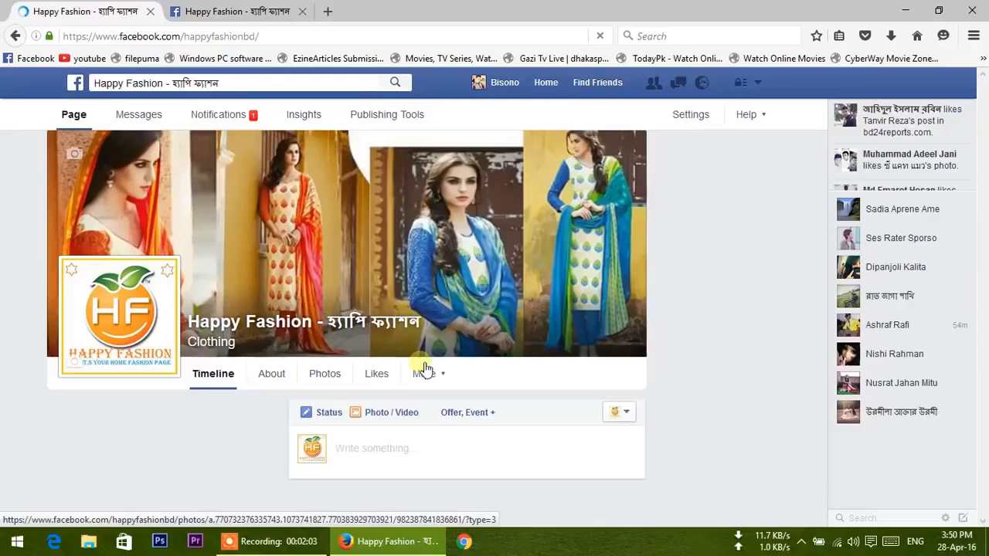
scroll(417, 371, down, 3)
scroll(417, 371, down, 8)
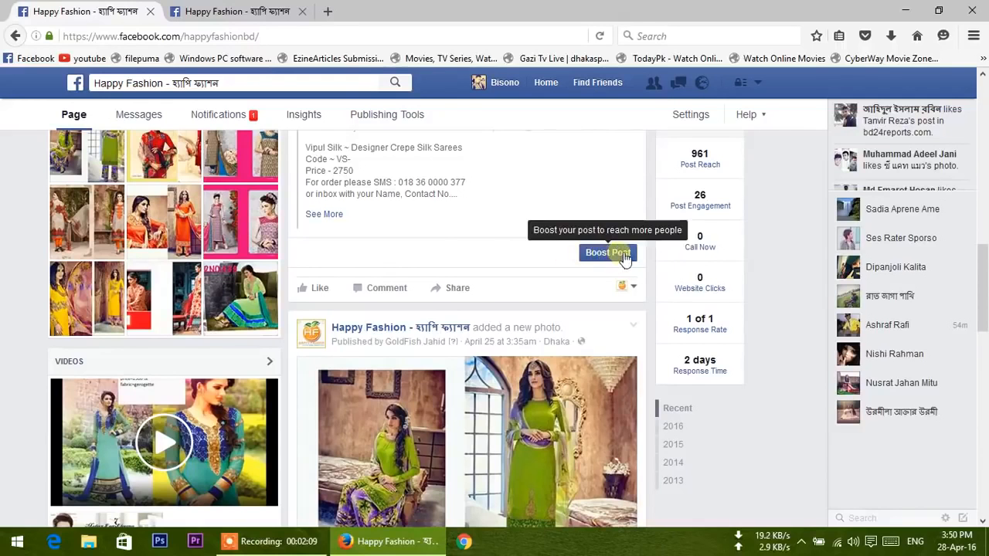
Switch to the other open Happy Fashion tab and open the Promote Page setup
click(240, 14)
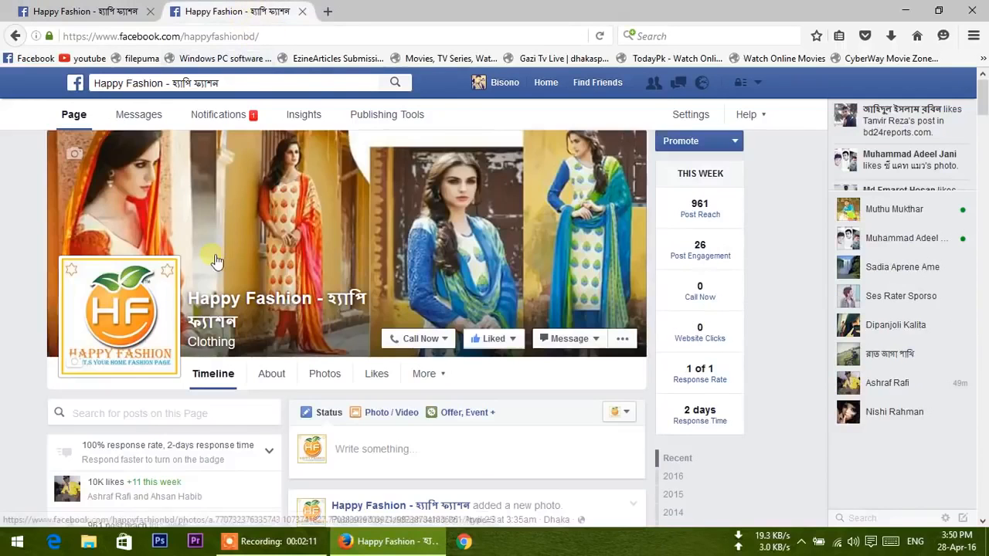
scroll(212, 259, down, 5)
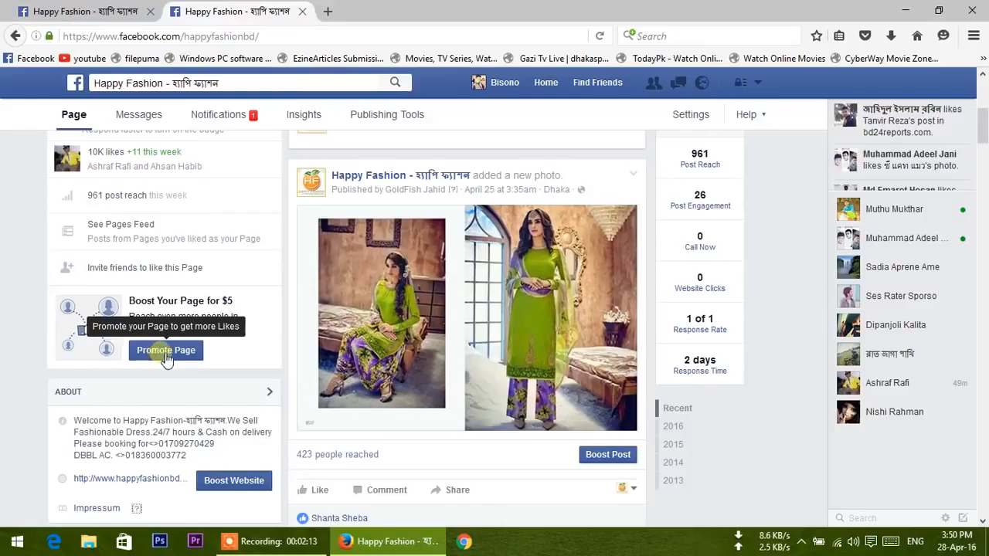
click(758, 82)
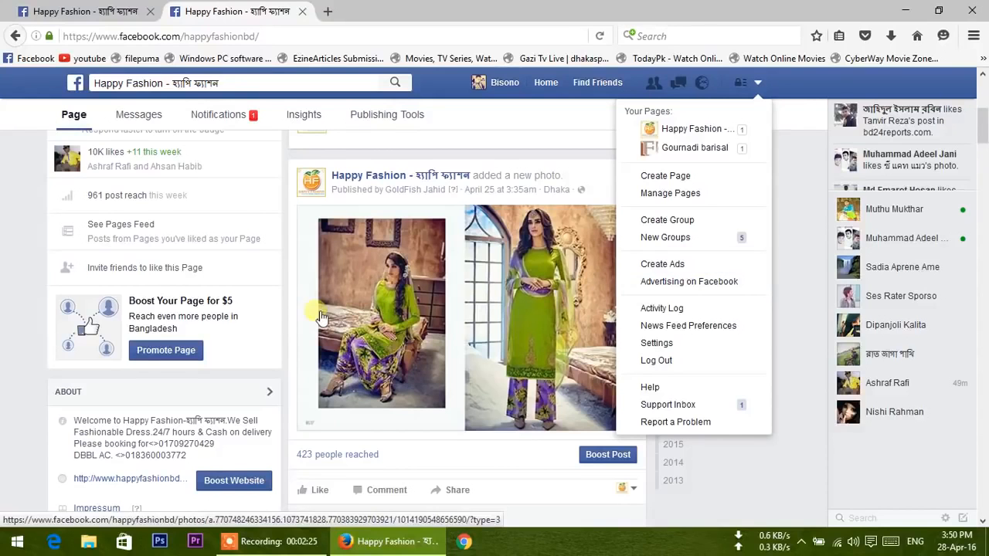
click(158, 353)
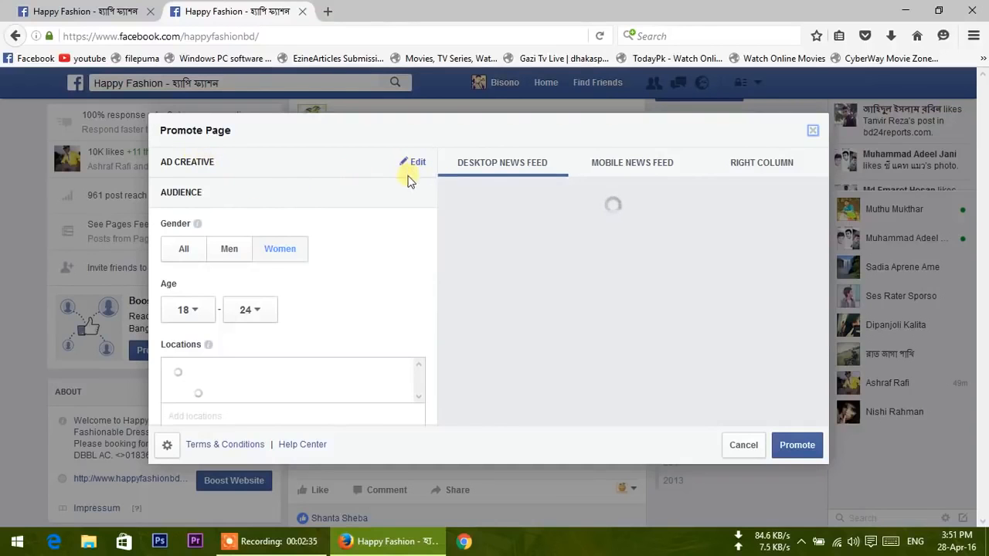
Target the page promotion at women and set the maximum age to 50
click(277, 250)
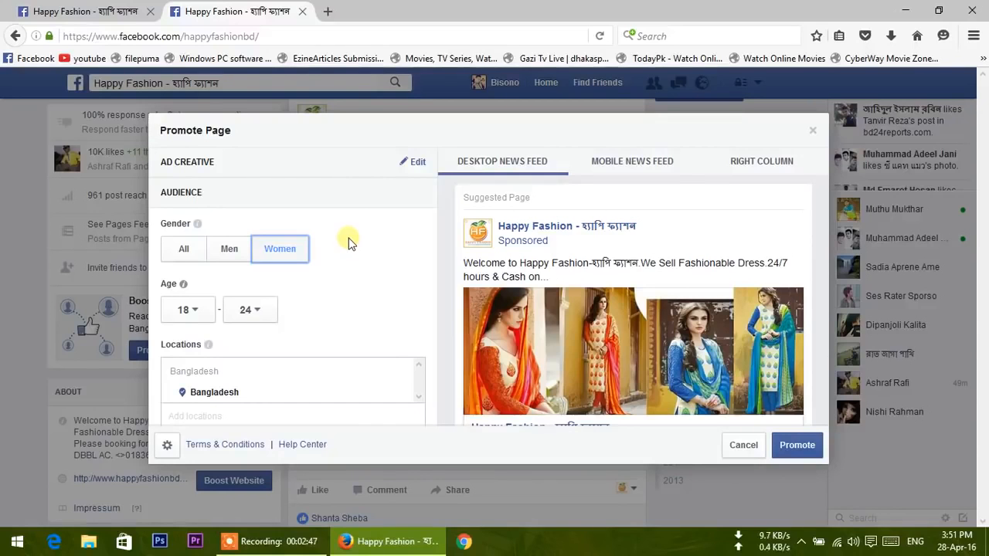
scroll(348, 242, down, 1)
scroll(347, 243, up, 1)
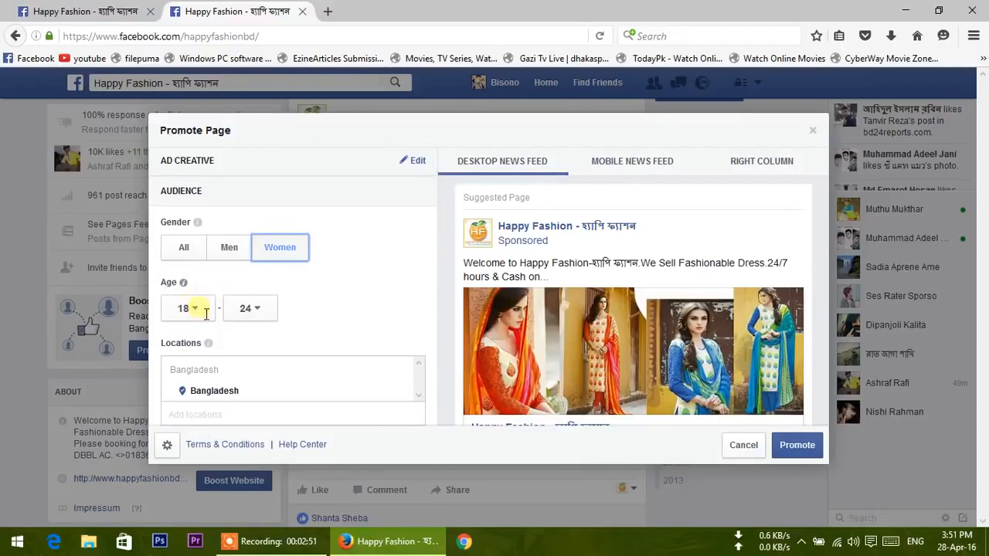
click(265, 311)
scroll(270, 279, down, 6)
scroll(266, 276, down, 3)
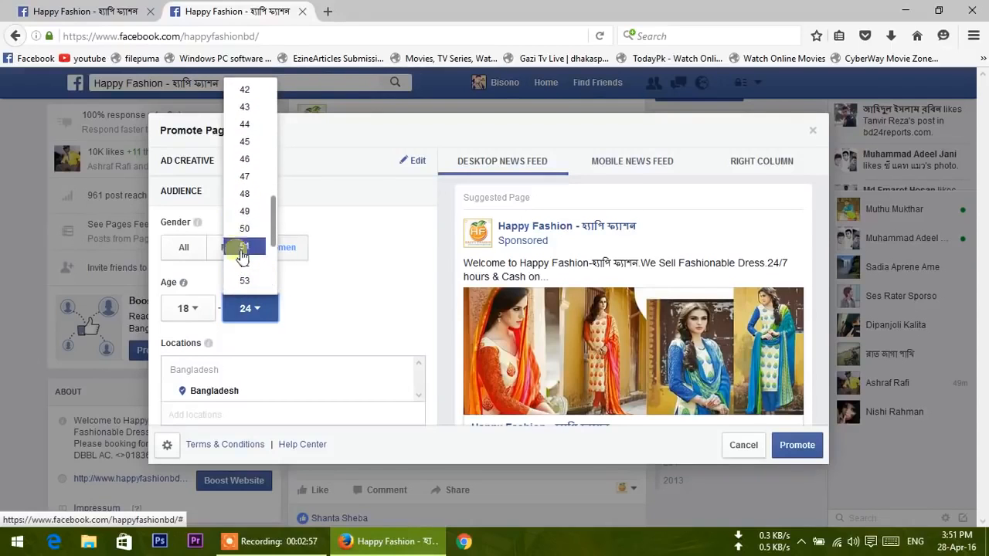
click(248, 230)
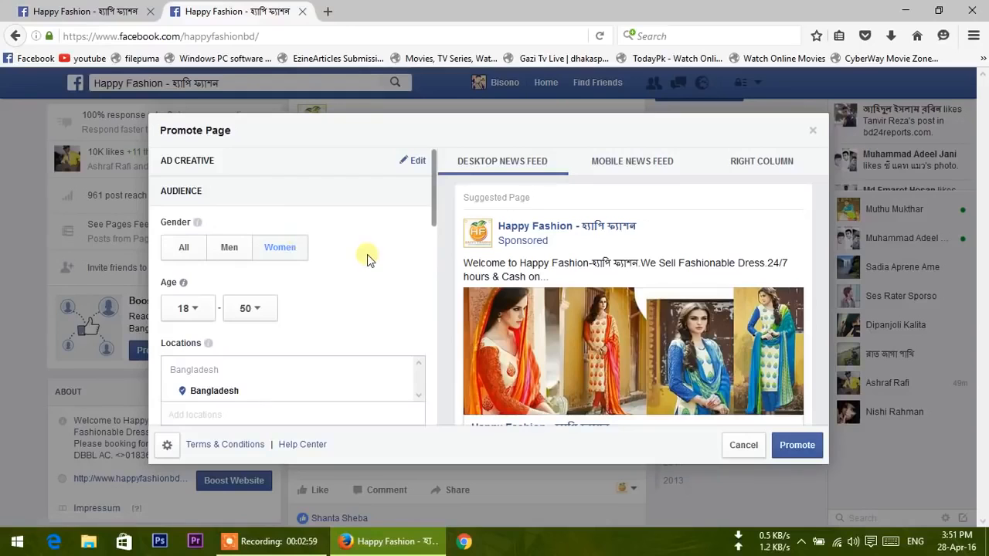
Examine the page promotion's locations and interests, along with its daily budget and duration options
scroll(367, 255, down, 2)
scroll(366, 259, down, 2)
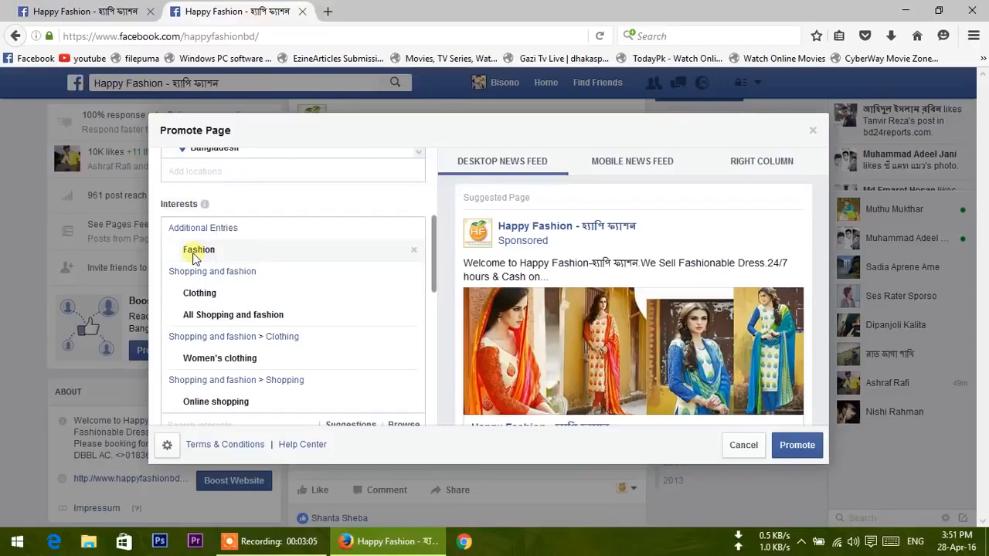
scroll(193, 257, down, 1)
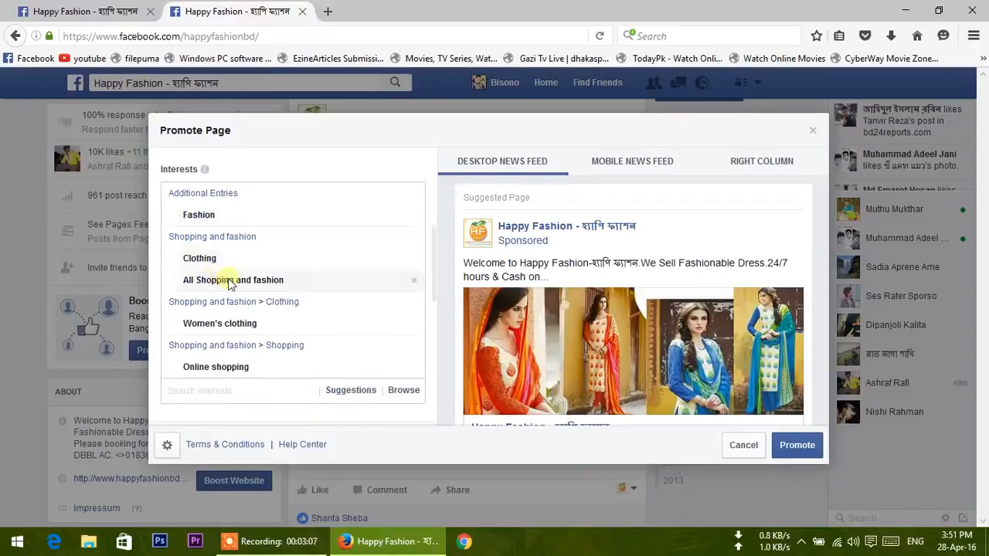
scroll(255, 292, down, 1)
scroll(271, 302, down, 2)
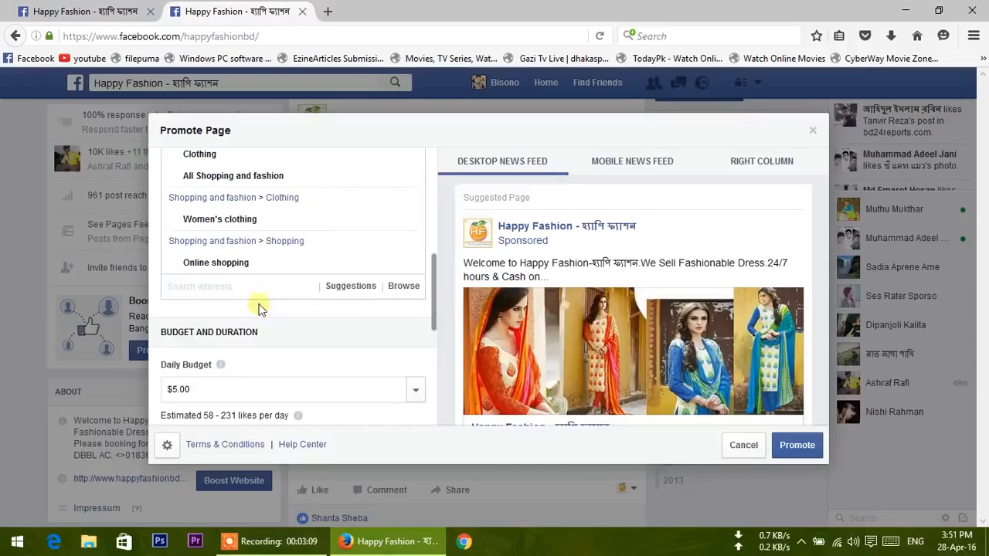
scroll(278, 287, down, 2)
scroll(276, 290, down, 1)
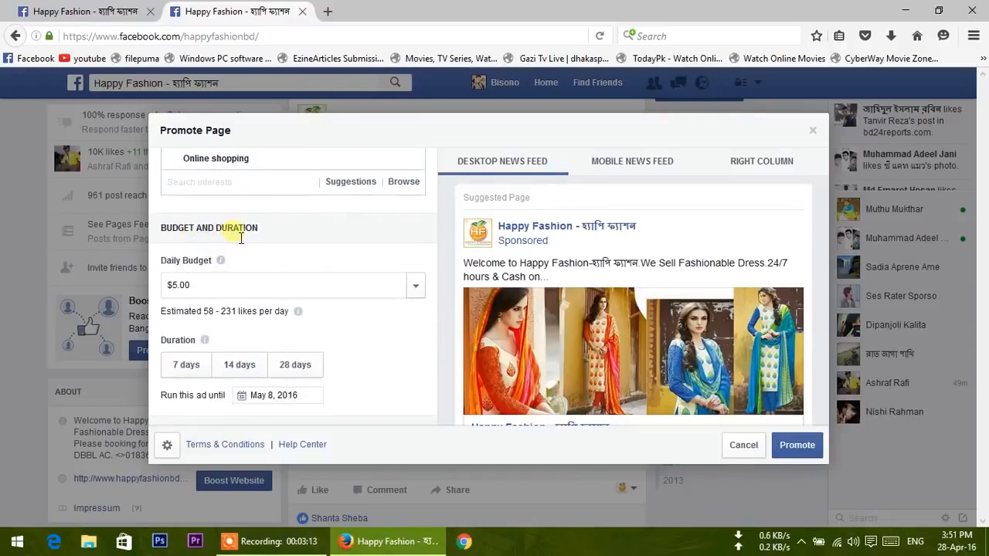
scroll(284, 257, down, 1)
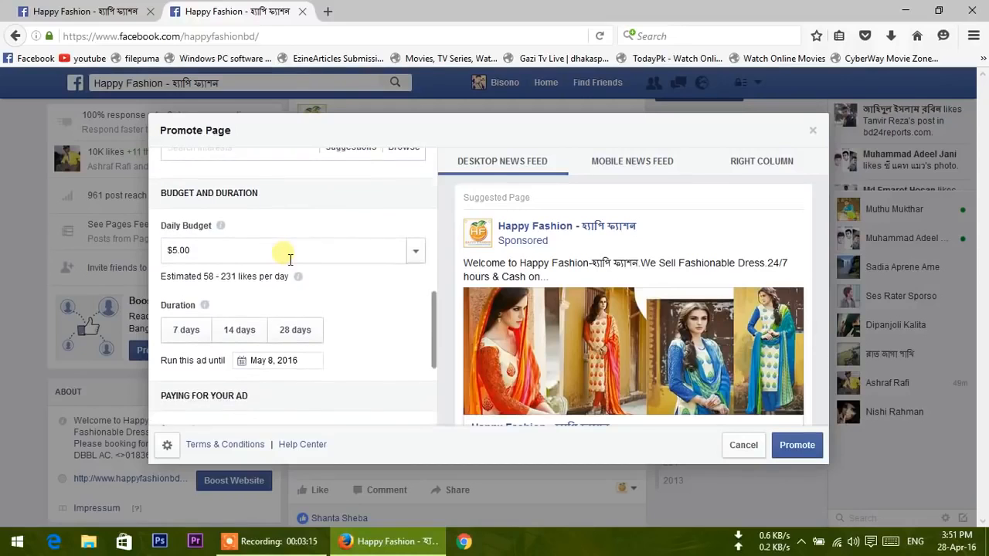
scroll(278, 253, down, 1)
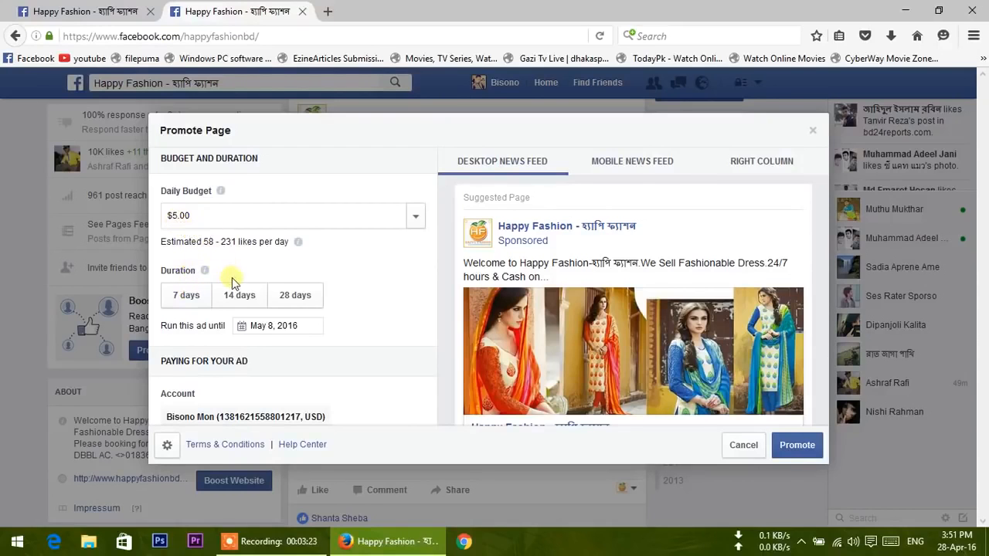
Set the page promotion's duration to 7 days and its daily budget to $40.00
scroll(232, 278, down, 1)
click(186, 263)
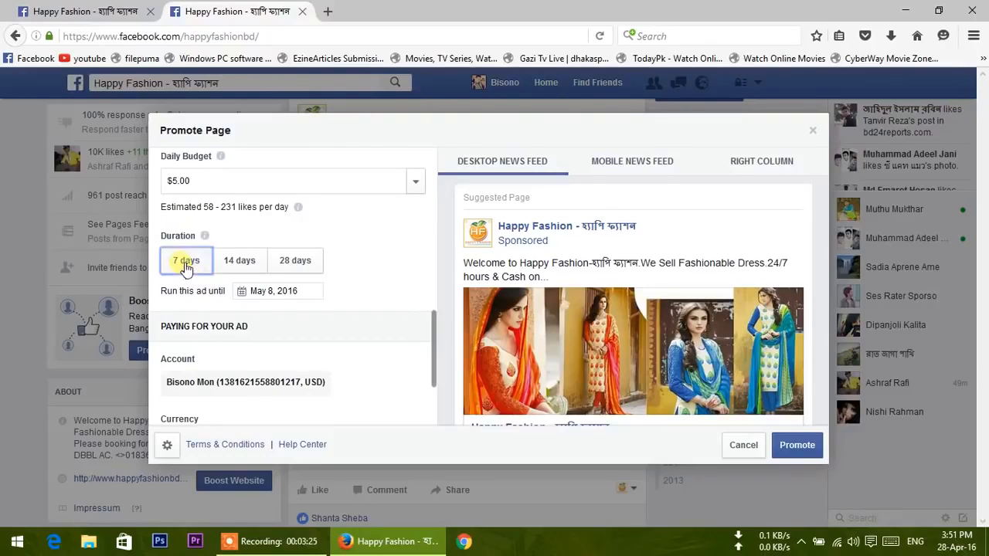
click(184, 184)
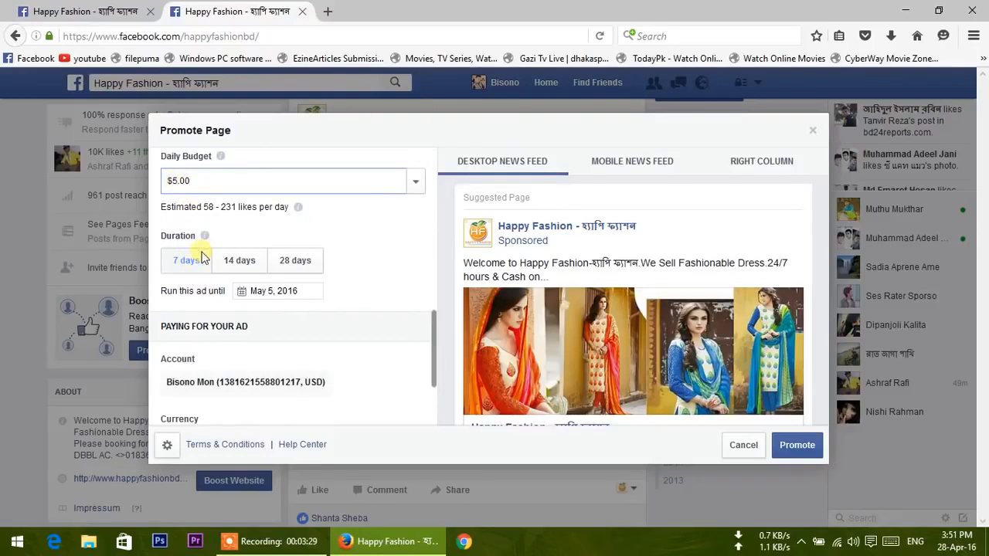
text(1)
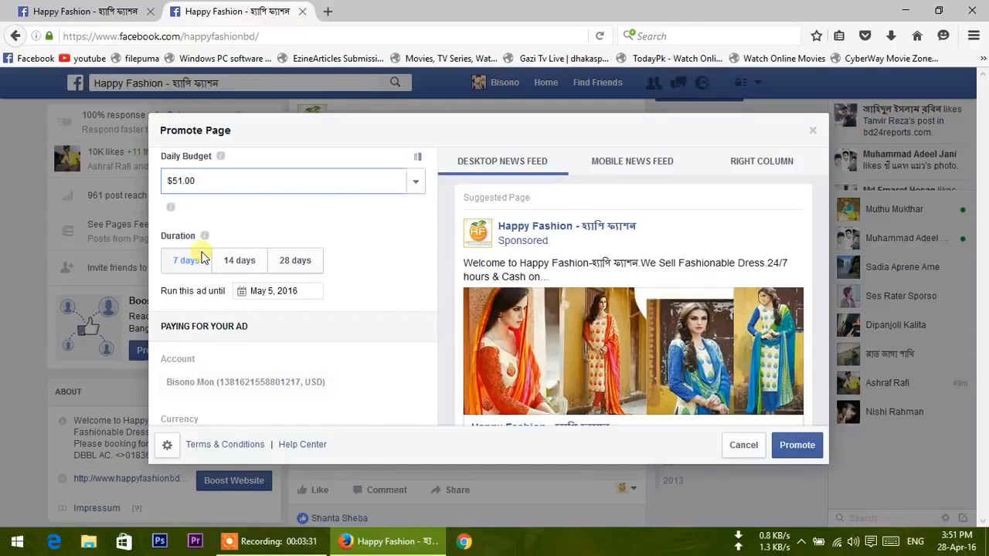
key(BackSpace)
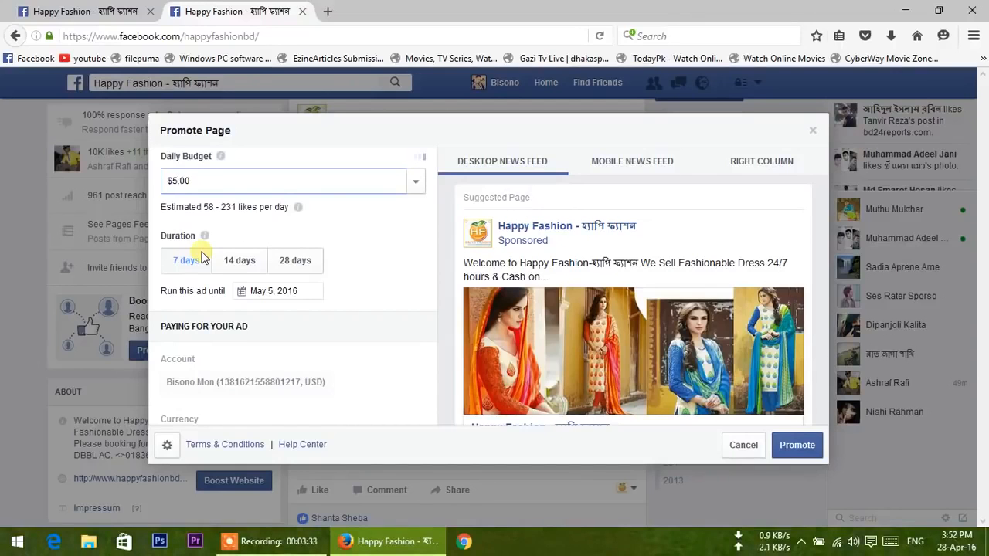
key(BackSpace)
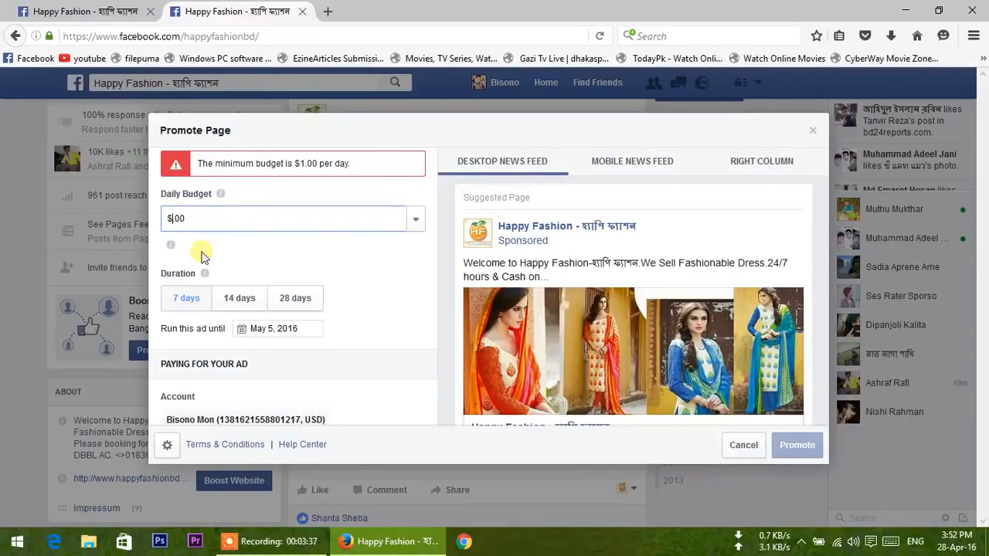
text(4)
Open the form for adding a new payment method and go through the empty credit or debit card fields
scroll(202, 257, down, 1)
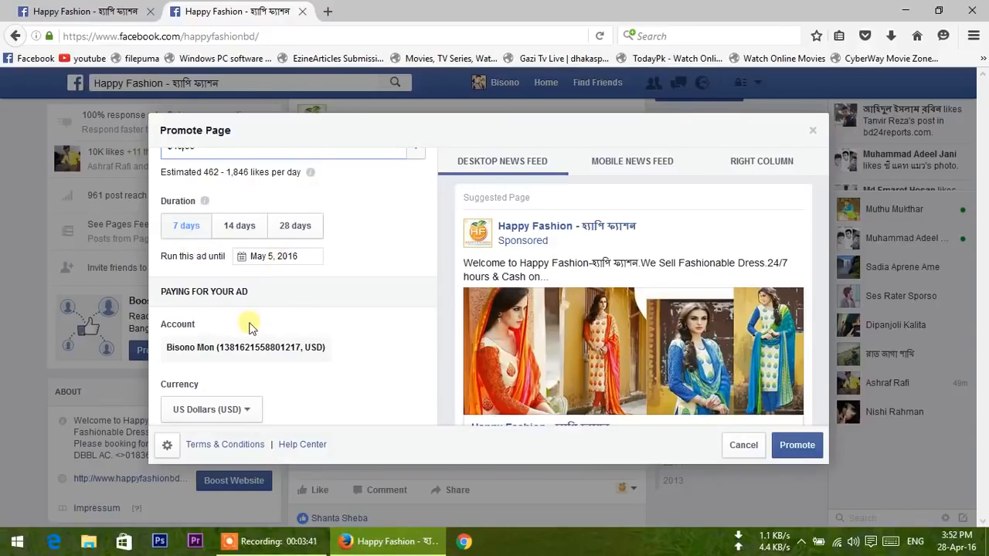
scroll(249, 328, down, 2)
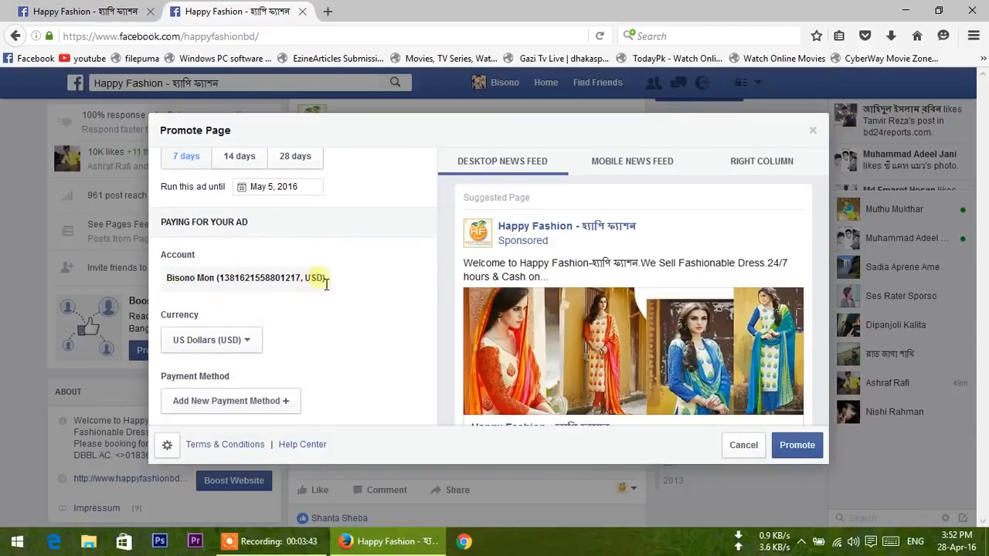
scroll(272, 288, down, 1)
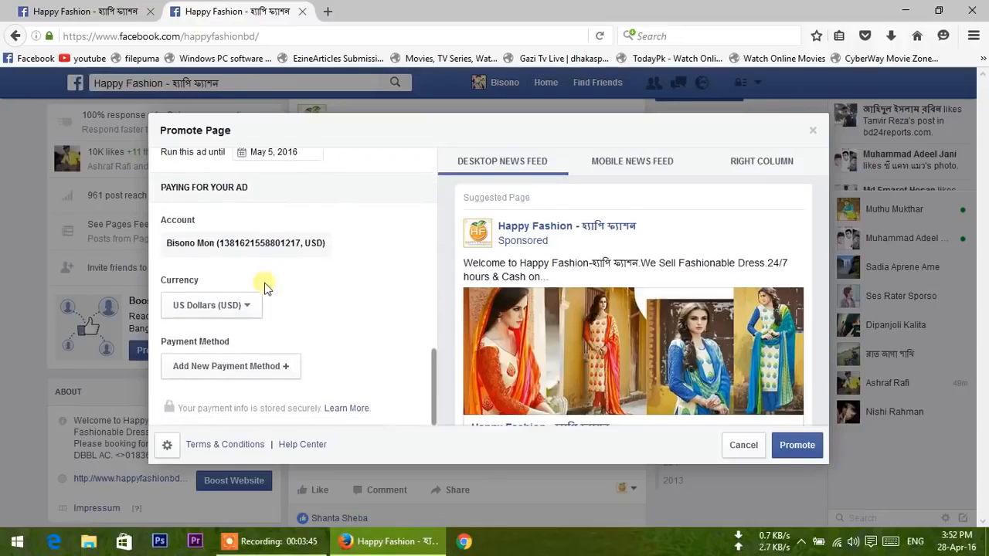
click(252, 368)
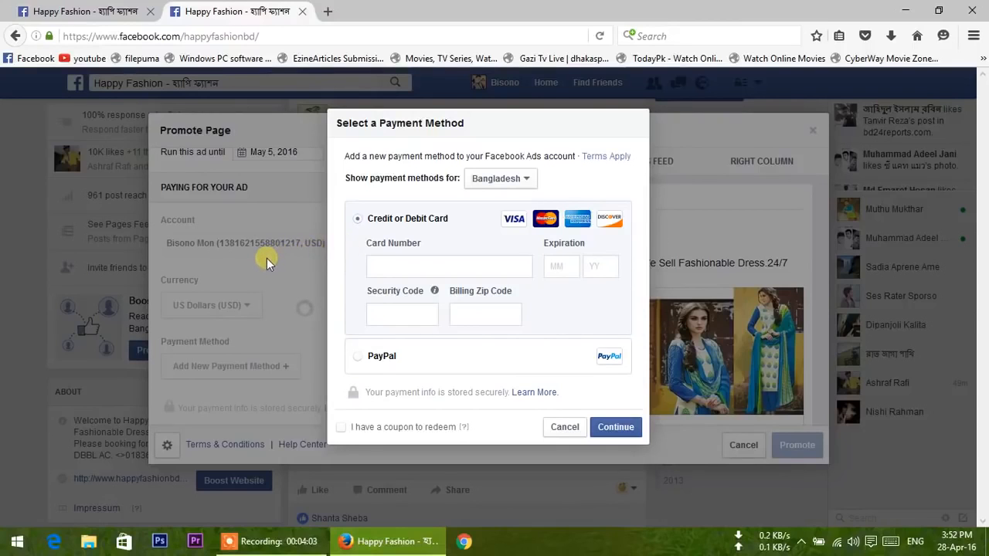
click(391, 271)
click(561, 268)
click(595, 266)
click(378, 308)
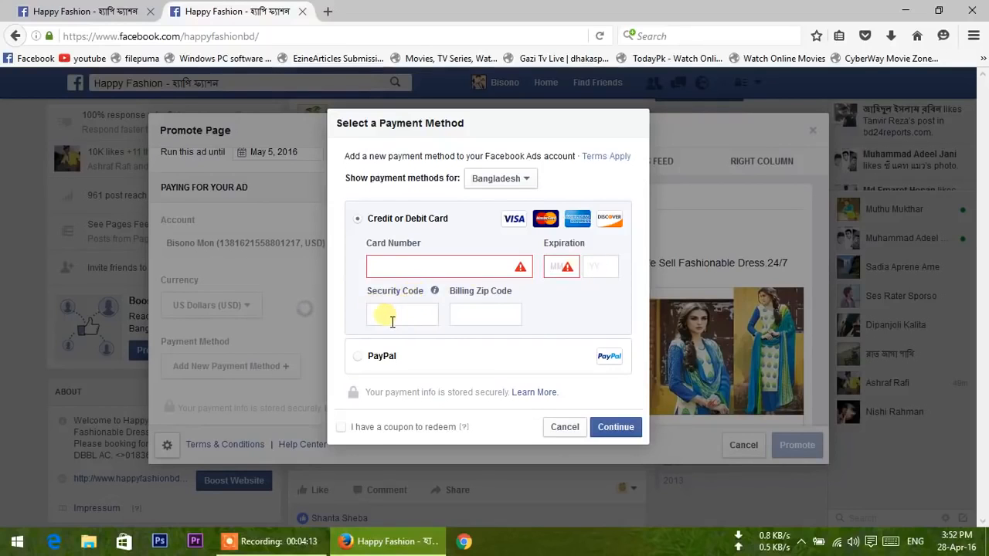
click(472, 315)
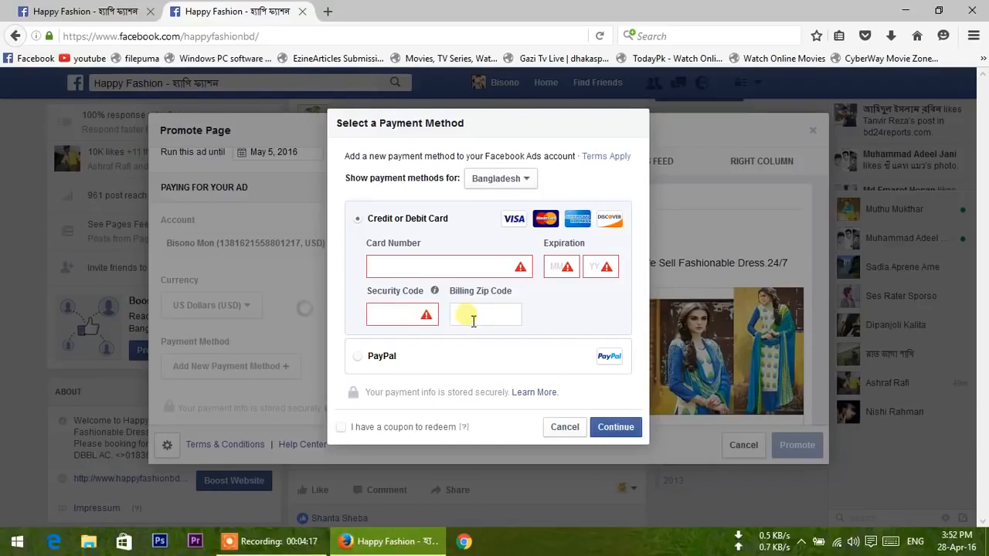
Enable coupon redemption after trying the PayPal option, and try to continue with a credit or debit card
click(369, 359)
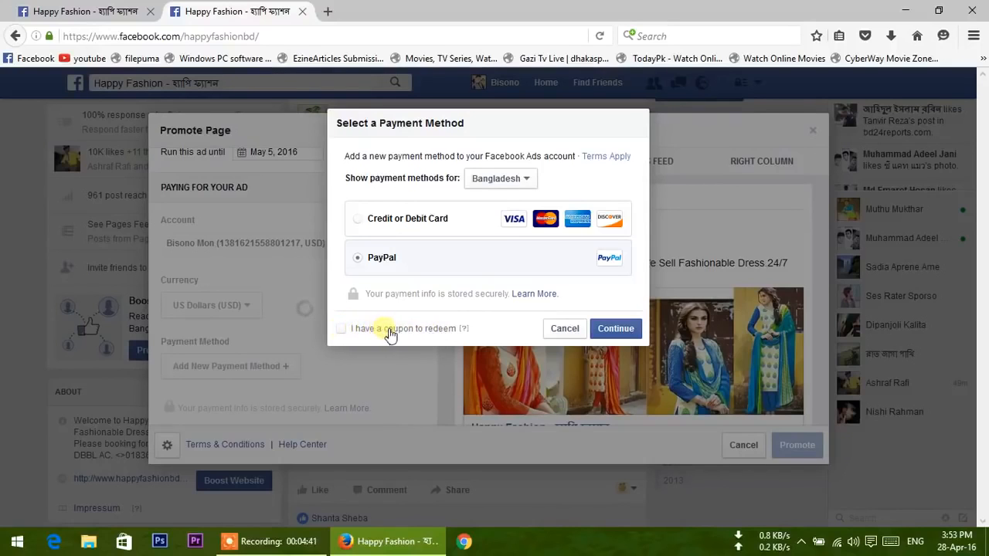
click(341, 329)
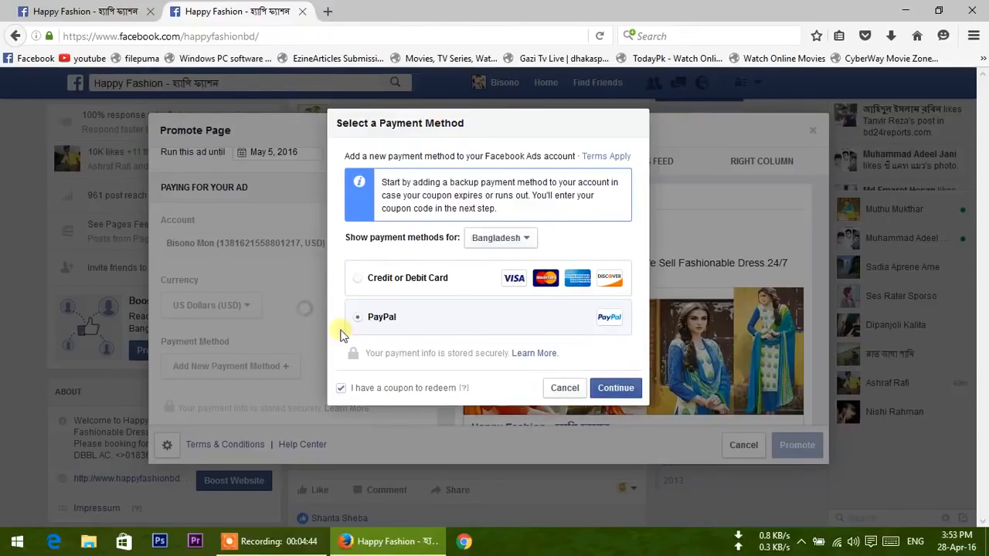
click(359, 279)
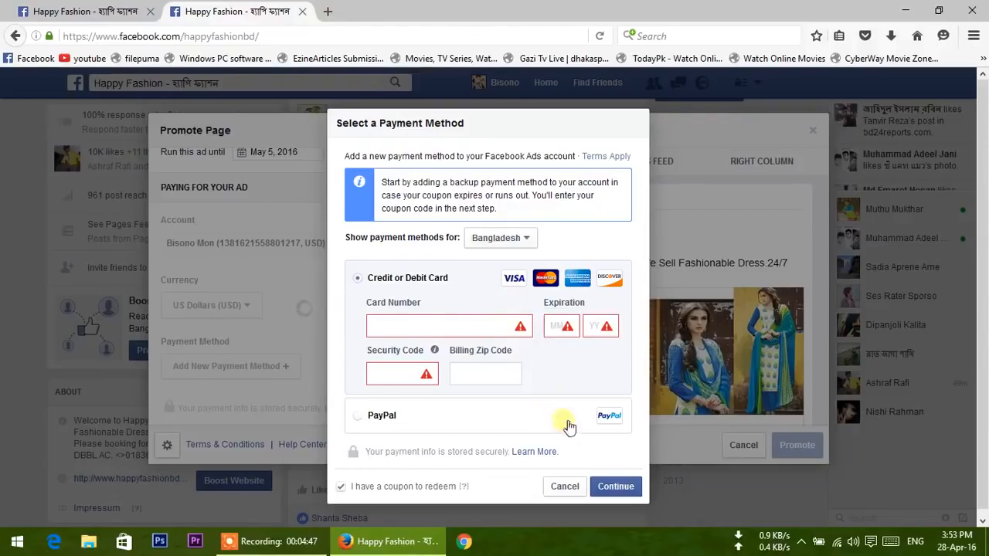
mouse_move(431, 338)
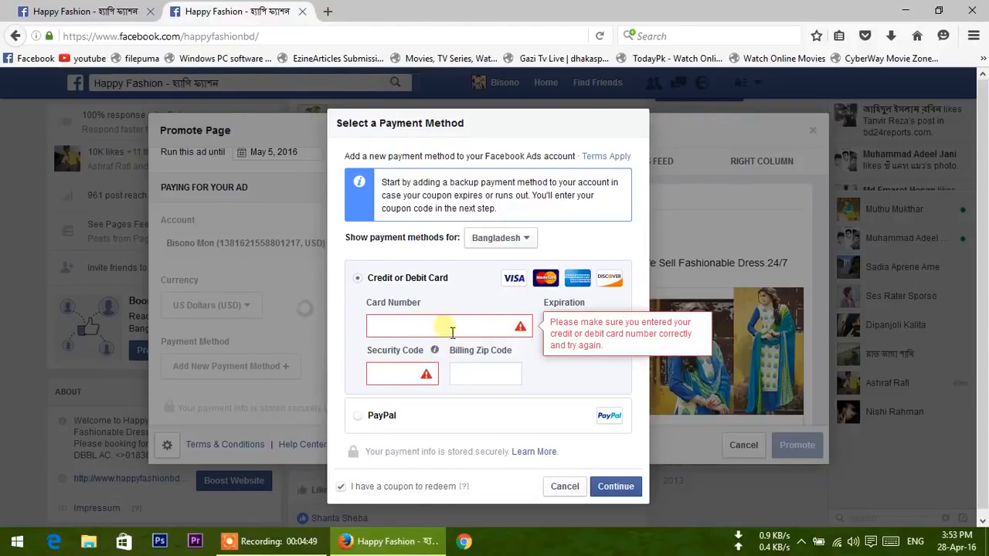
click(616, 487)
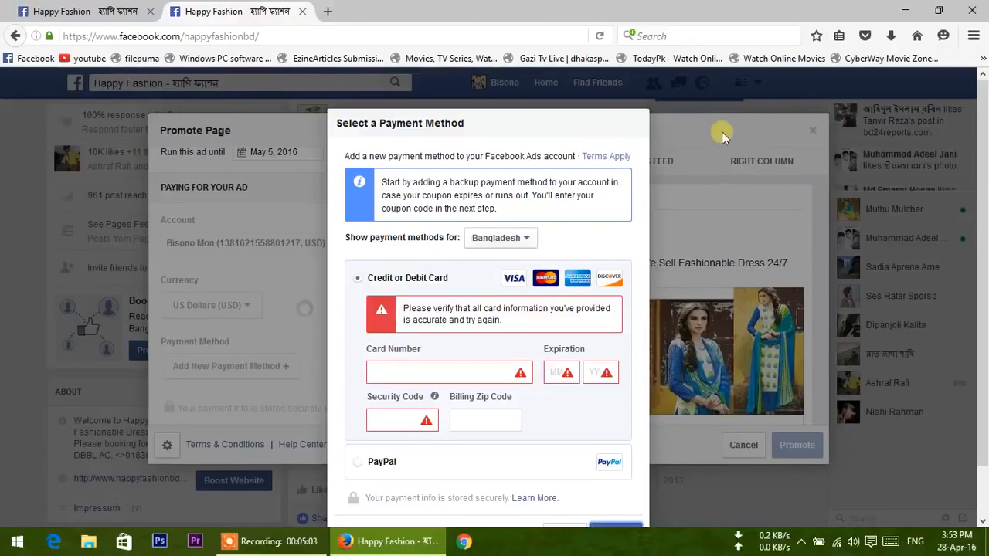
Cancel adding the payment method and close the page promotion setup without promoting
scroll(611, 421, down, 2)
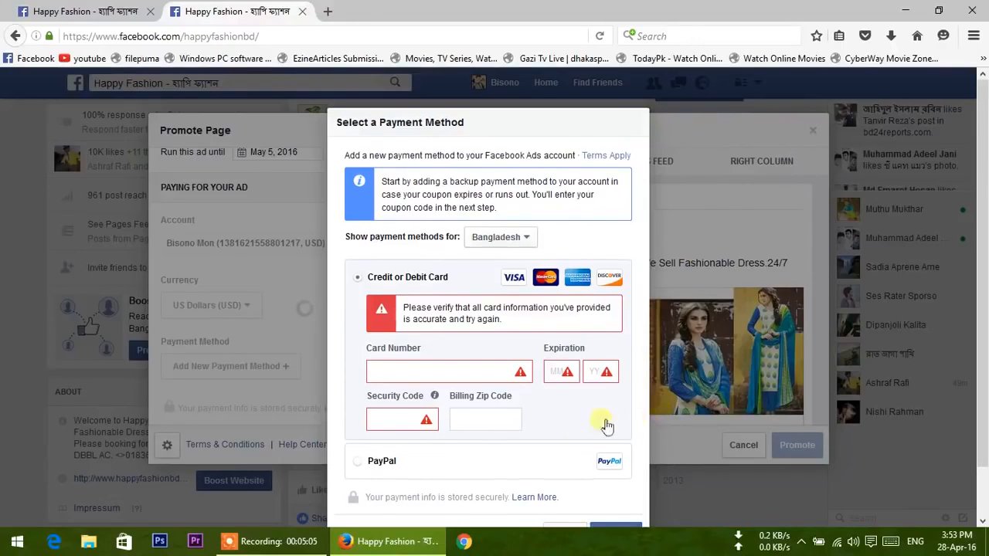
click(562, 480)
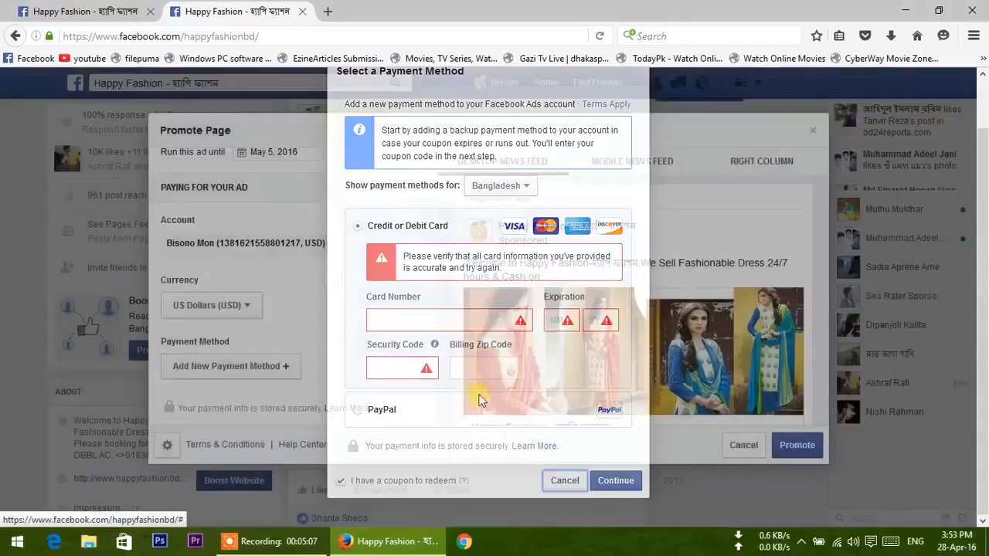
click(817, 129)
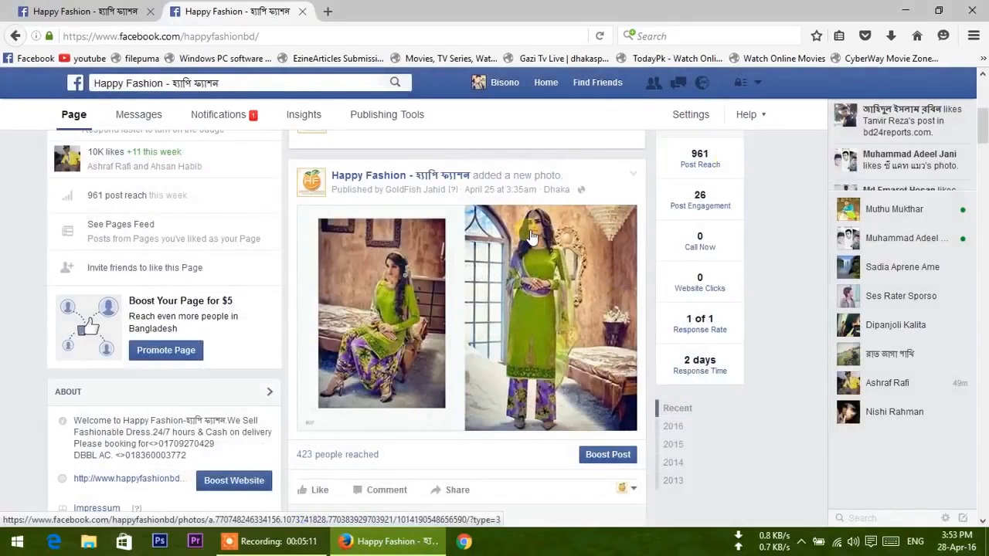
scroll(474, 236, up, 4)
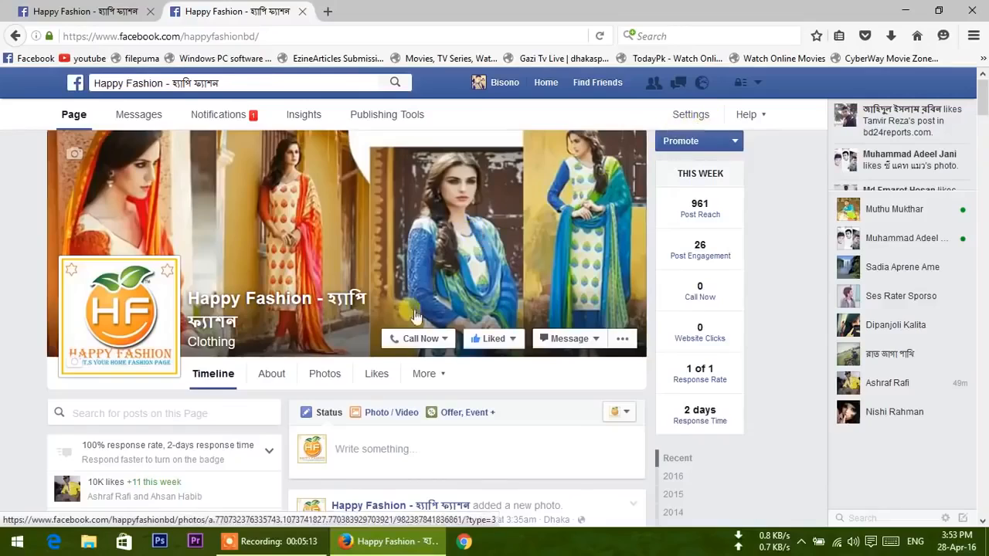
scroll(415, 316, down, 7)
scroll(414, 318, up, 6)
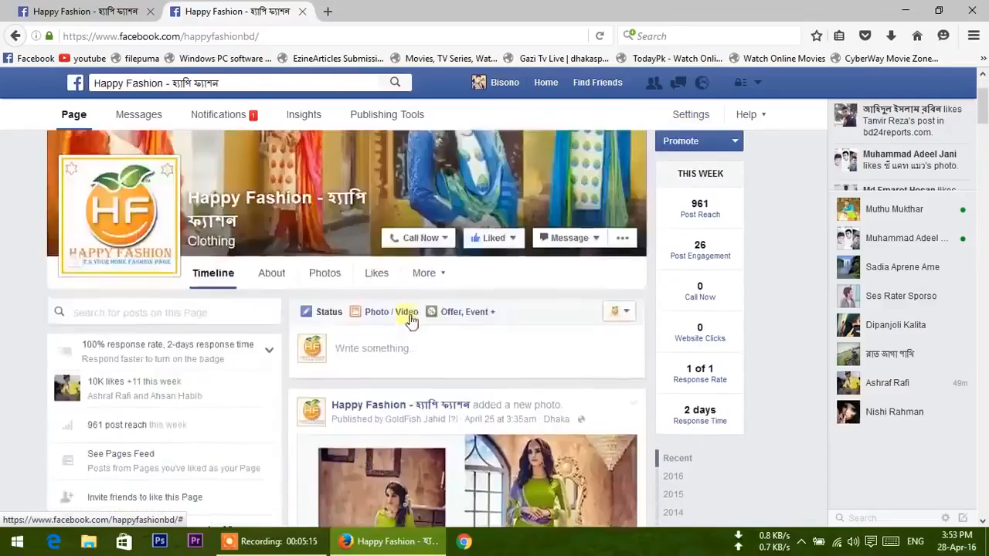
scroll(411, 321, down, 9)
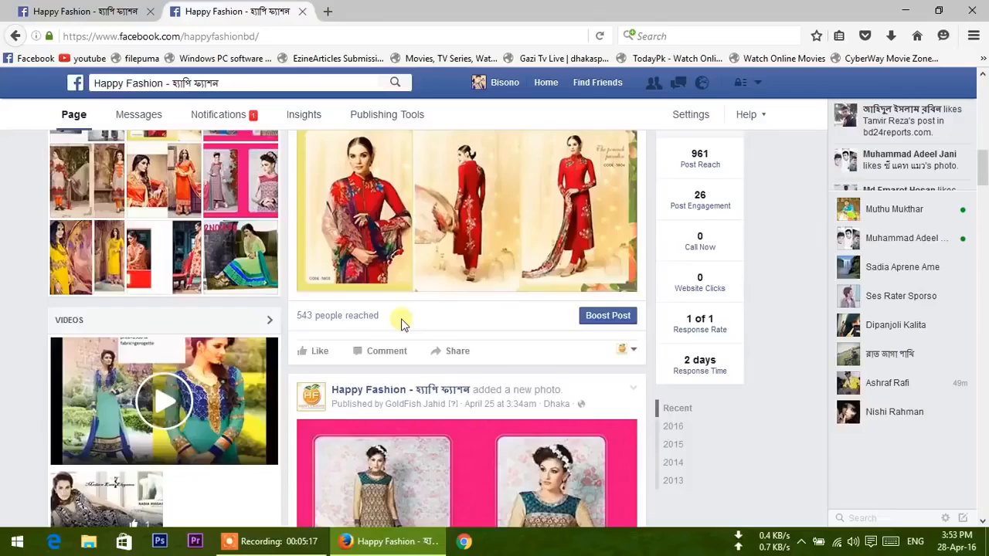
scroll(397, 319, up, 5)
Switch to the other open Happy Fashion tab and open the Boost Post setup for the shared saree album post
click(81, 11)
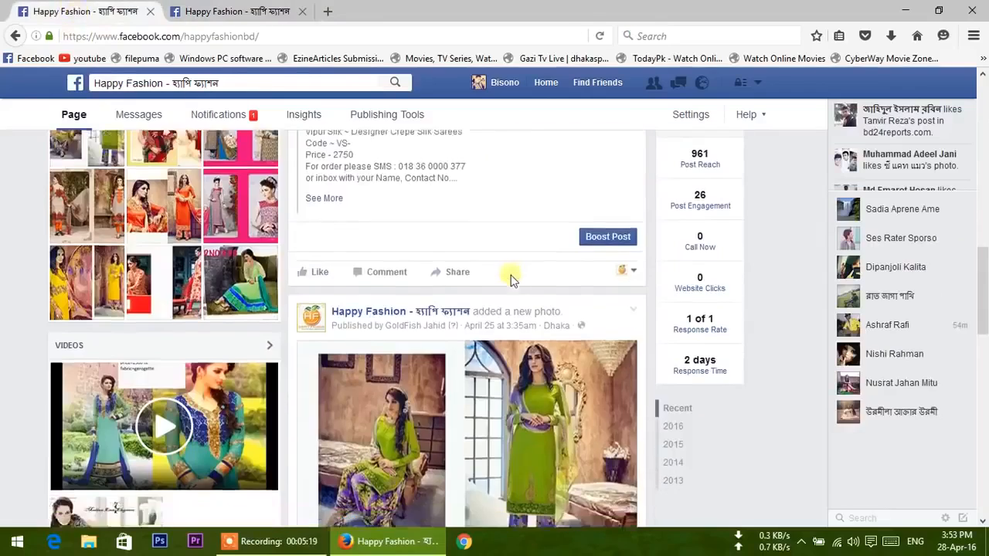
scroll(510, 279, up, 8)
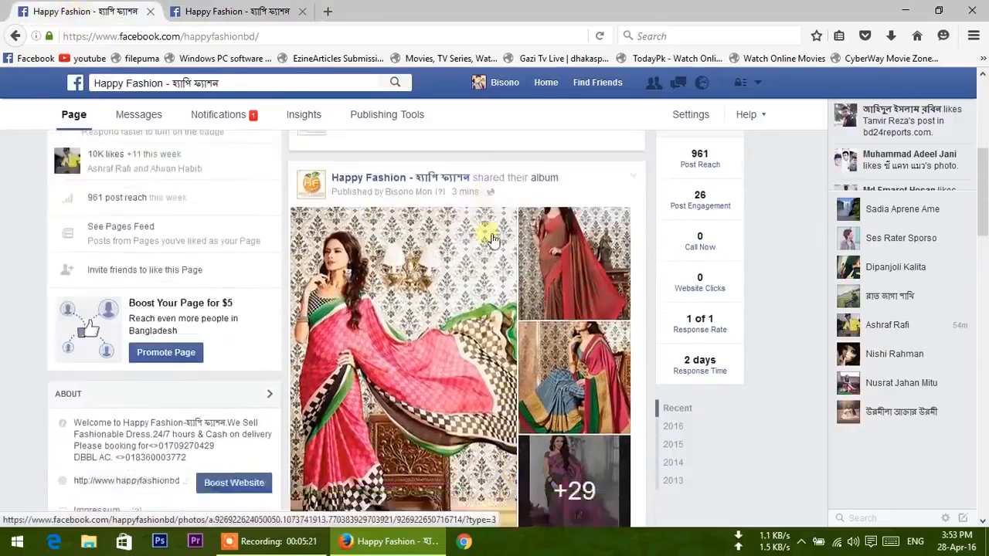
scroll(491, 240, down, 5)
click(609, 333)
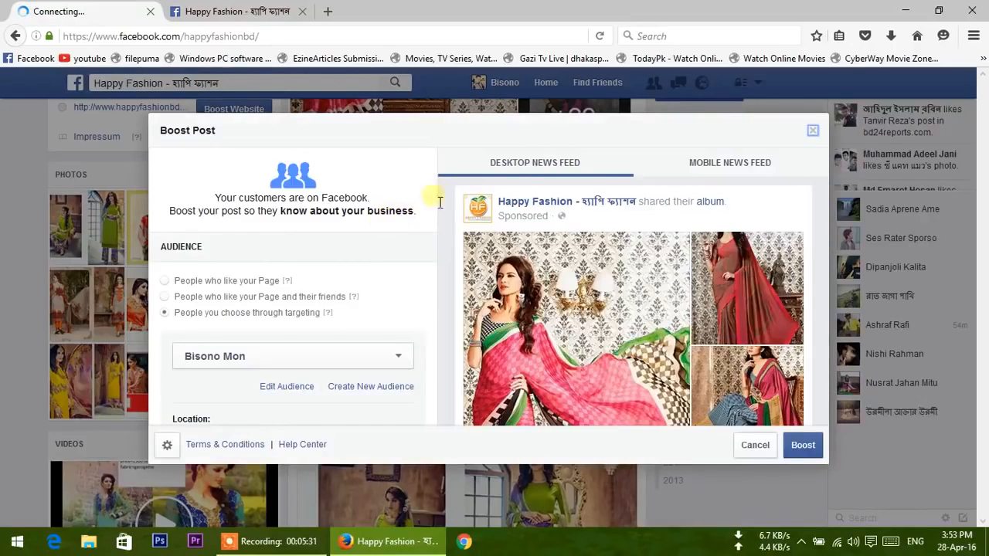
Examine the previews of the boosted album post for the desktop news feed and the mobile news feed
scroll(570, 307, down, 1)
scroll(569, 307, down, 5)
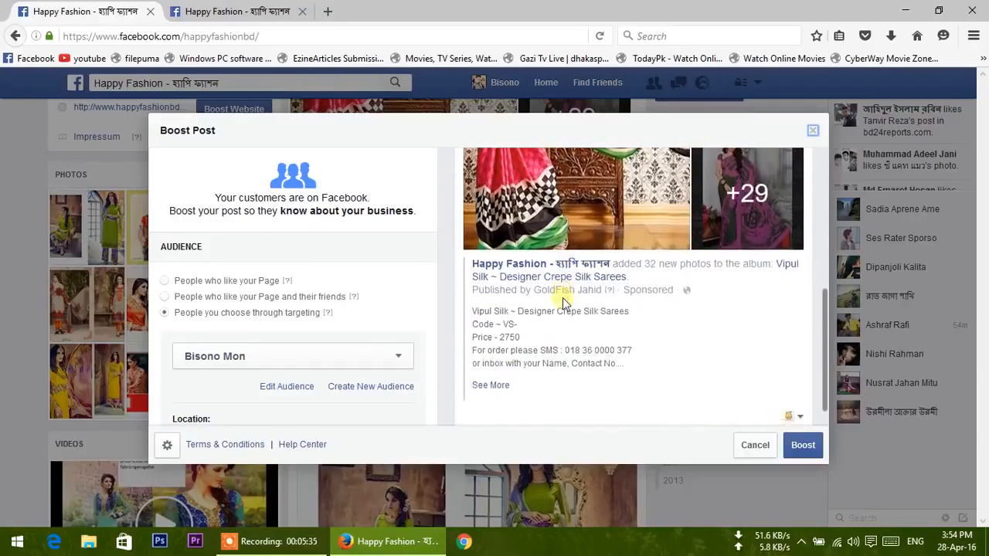
scroll(568, 298, up, 6)
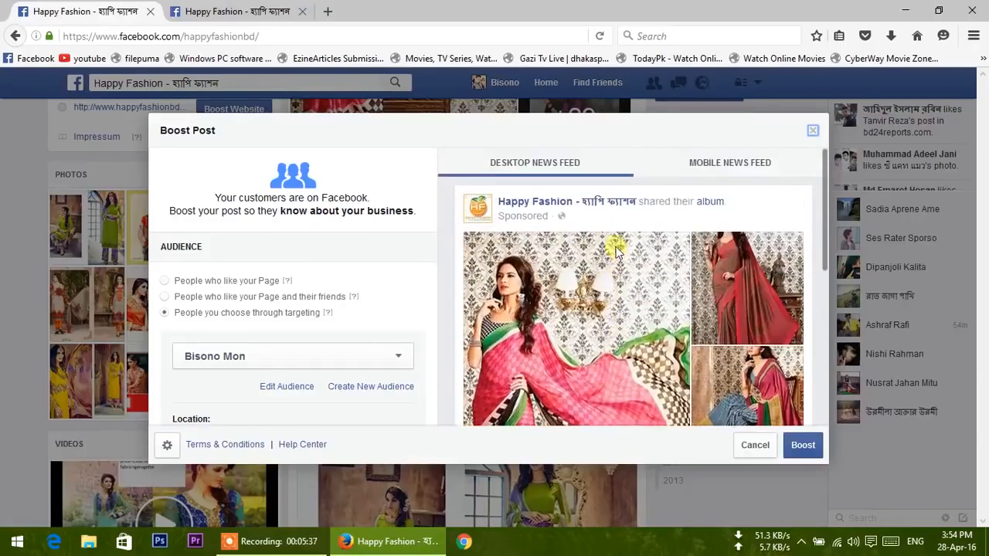
click(738, 170)
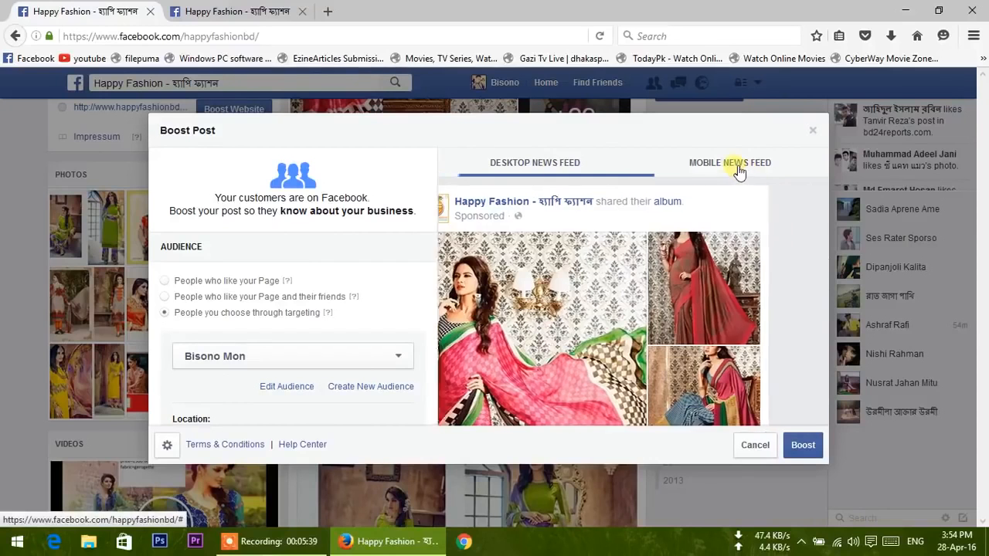
scroll(645, 232, down, 2)
scroll(646, 232, down, 3)
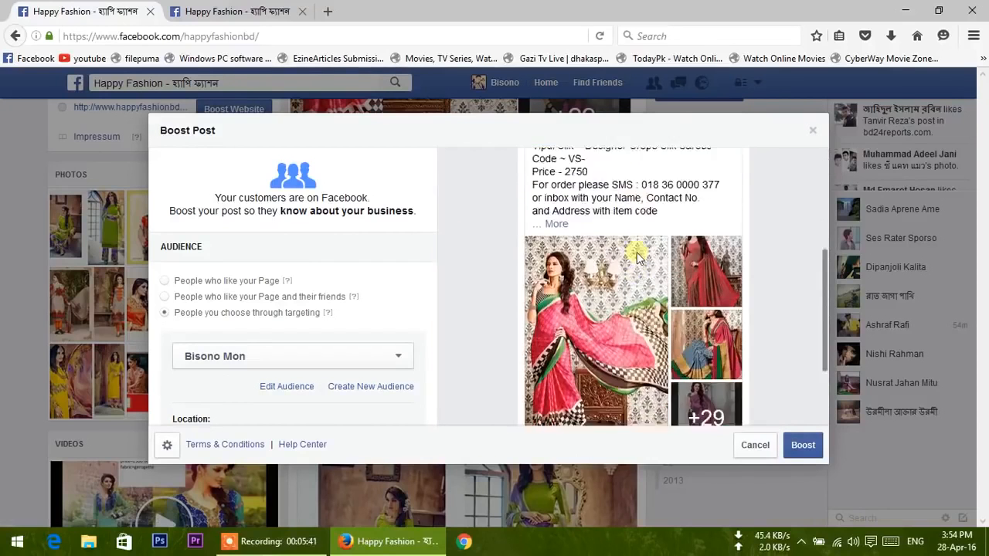
Examine the boost's audience choices, targeting details, total budget, estimated reach and duration options
scroll(626, 244, up, 3)
scroll(608, 255, up, 2)
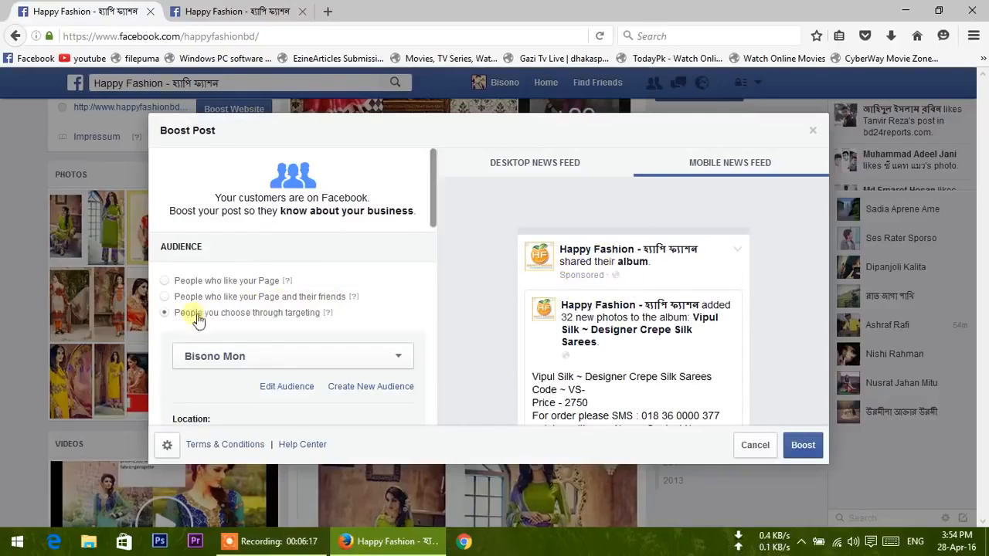
scroll(274, 322, down, 1)
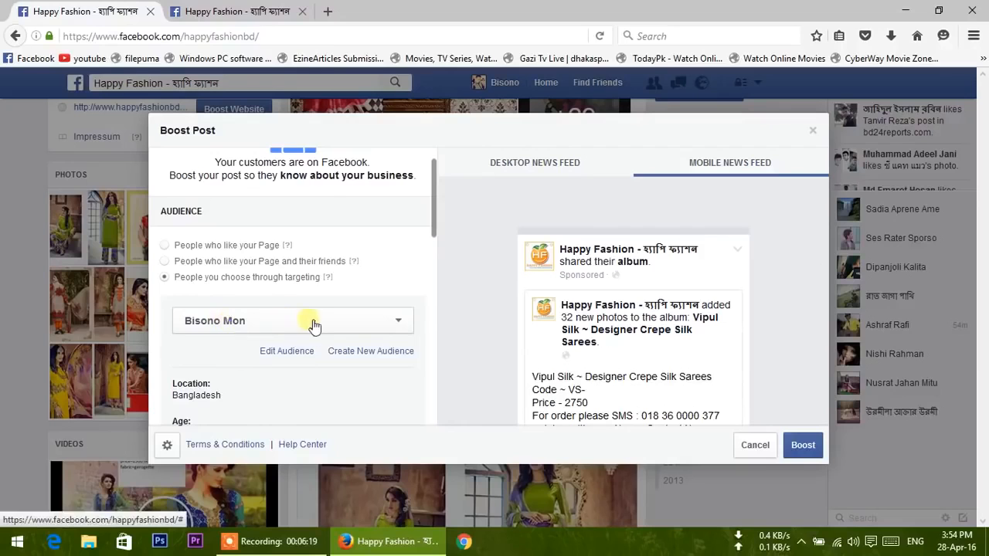
scroll(312, 323, down, 2)
scroll(275, 321, down, 2)
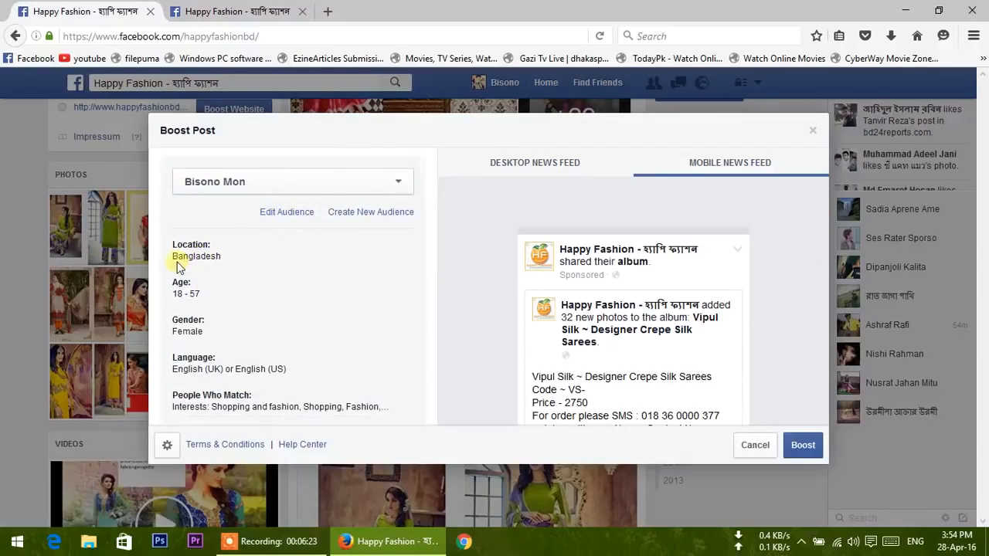
scroll(177, 263, down, 2)
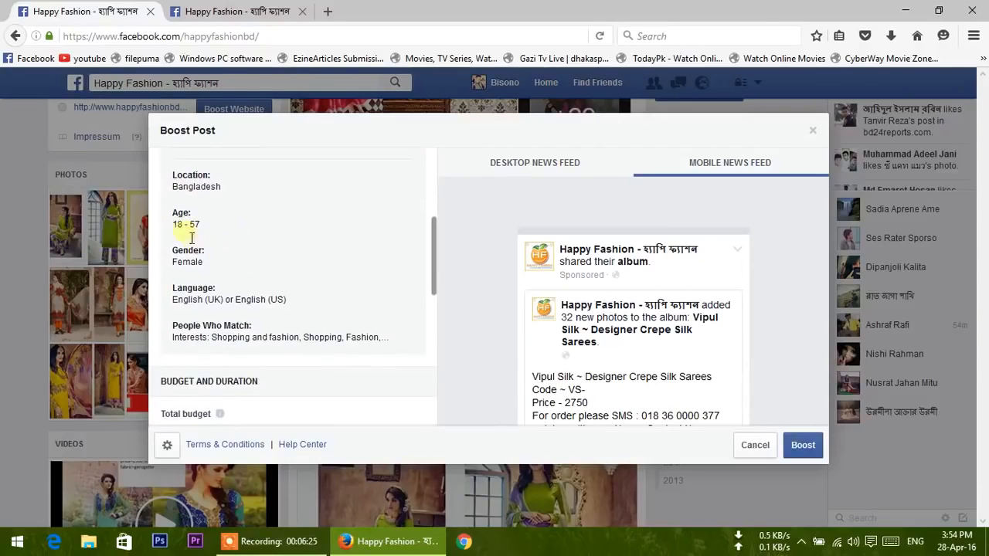
scroll(207, 234, down, 1)
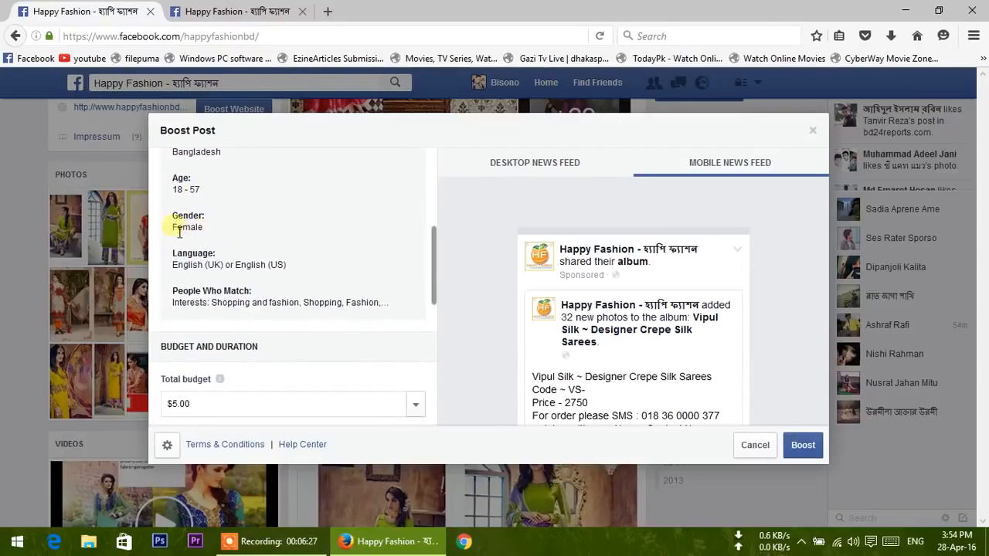
scroll(199, 243, down, 1)
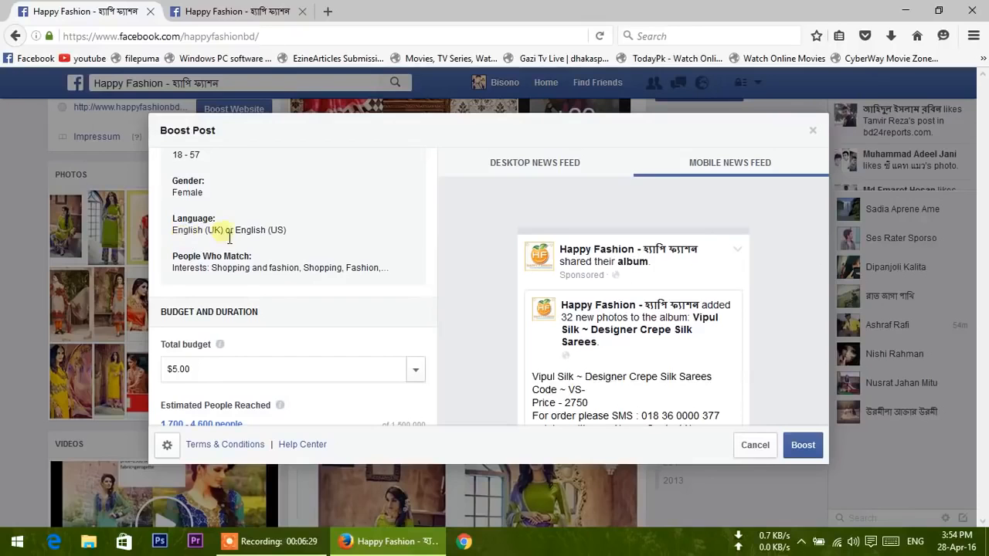
scroll(283, 239, down, 2)
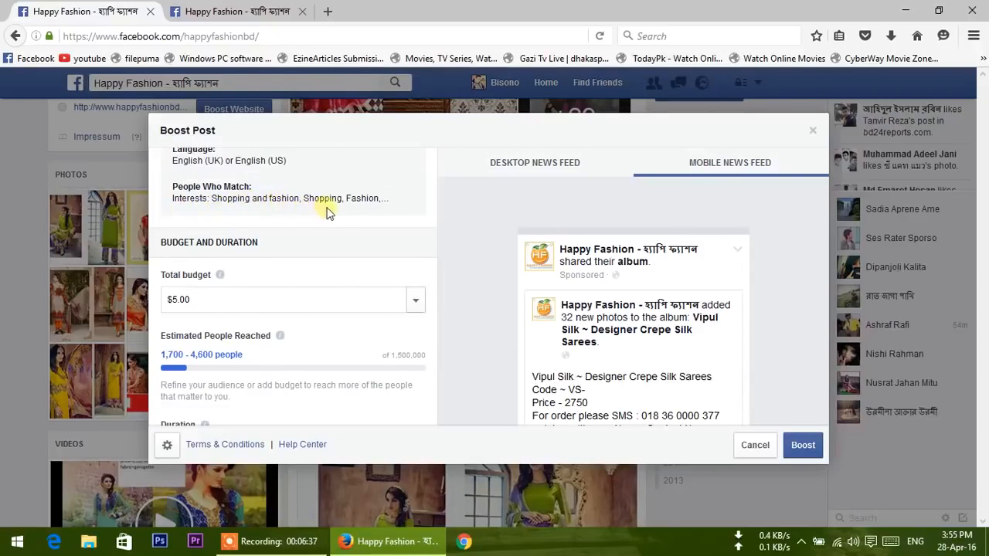
scroll(309, 232, down, 1)
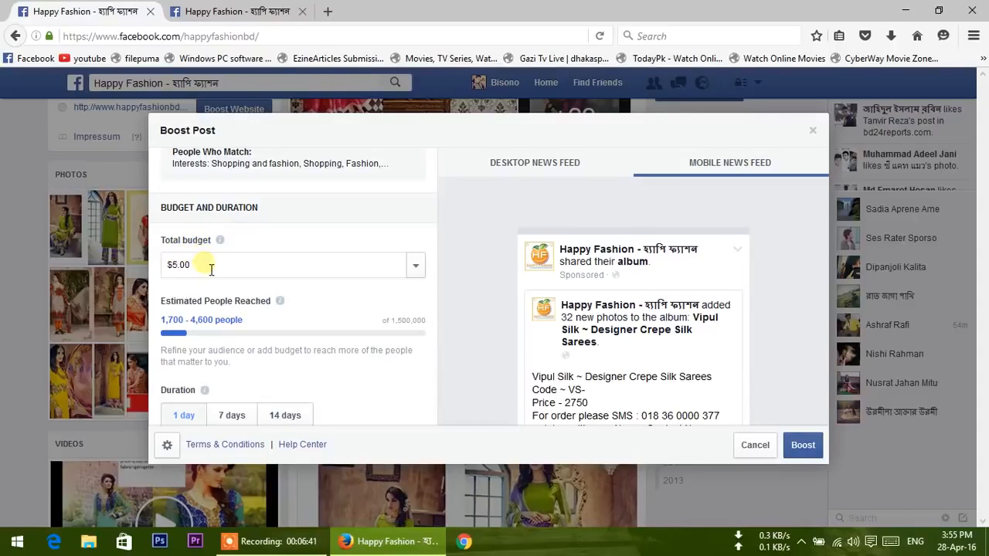
scroll(211, 268, down, 1)
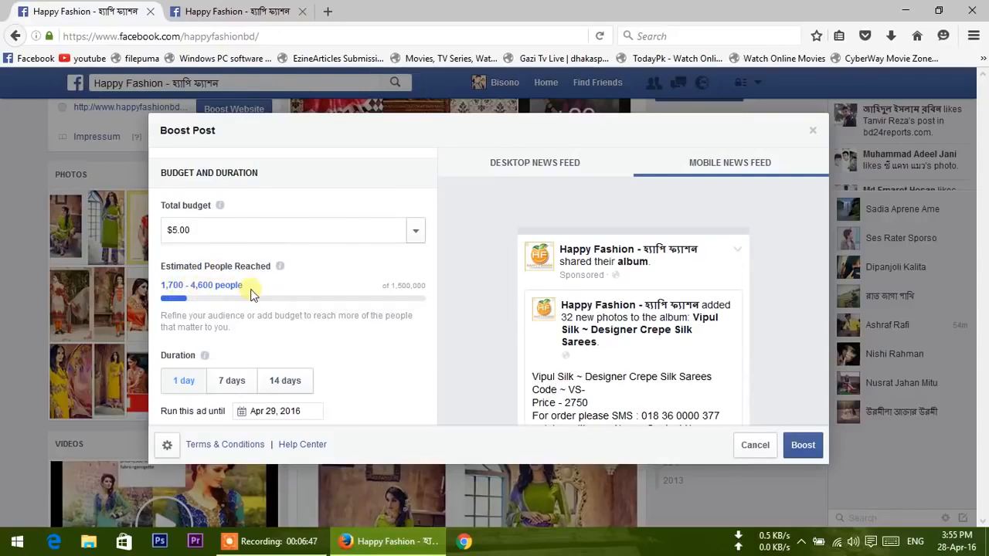
scroll(292, 307, down, 1)
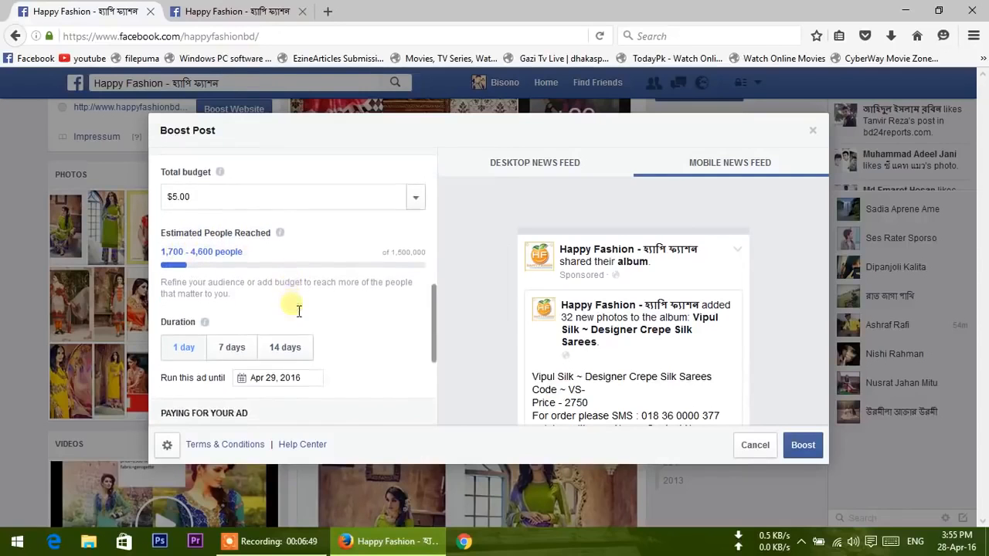
Set the boost's total budget to $40.00 and its duration to 7 days
click(184, 203)
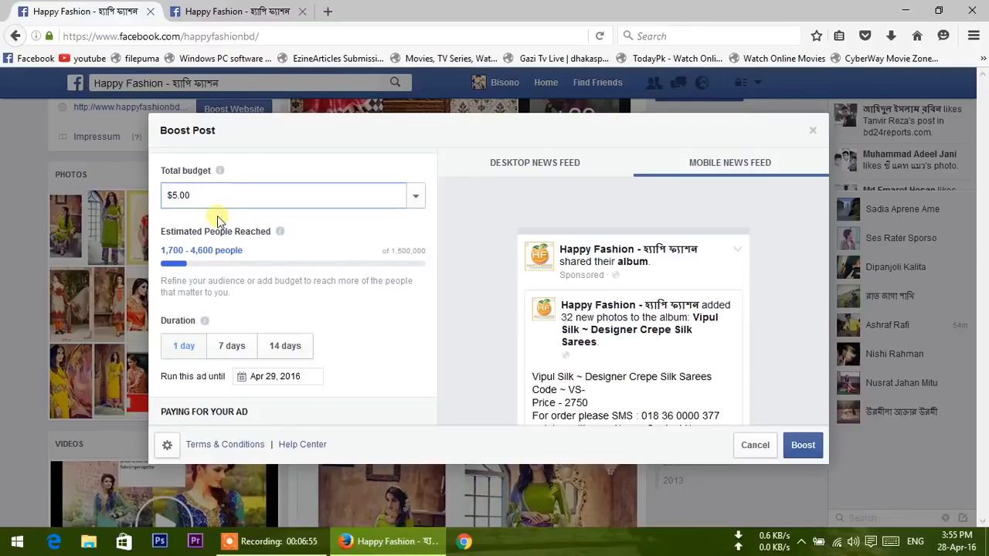
text(40)
key(BackSpace)
key(BackSpace)
key(BackSpace)
text(40)
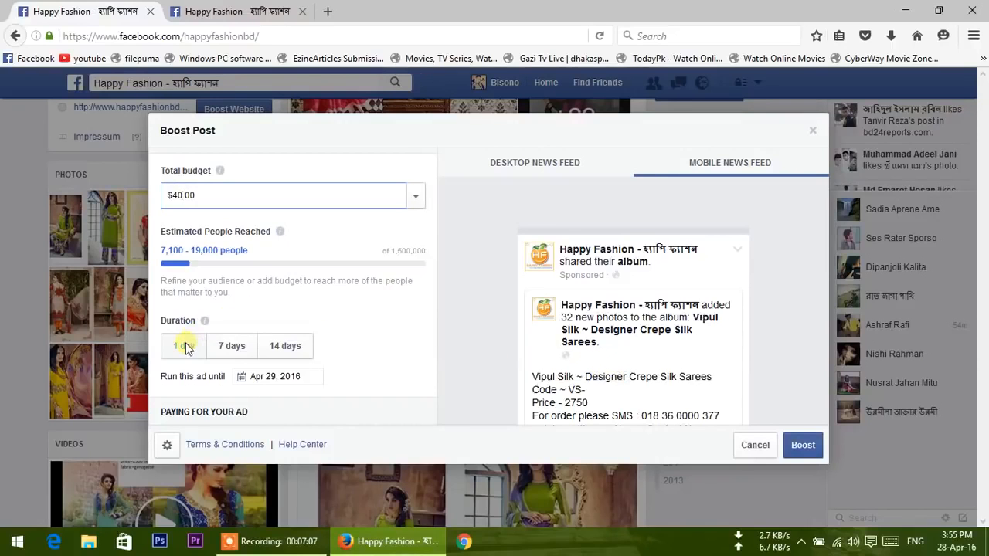
click(230, 348)
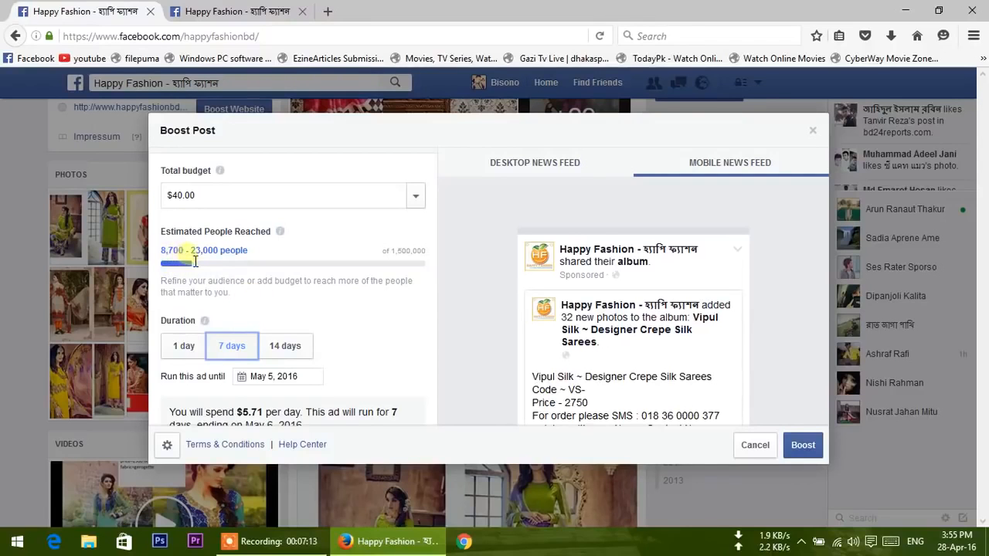
Review the boost's daily spend, account and currency, then try to boost the post with the credit or debit card option left blank
scroll(226, 260, down, 3)
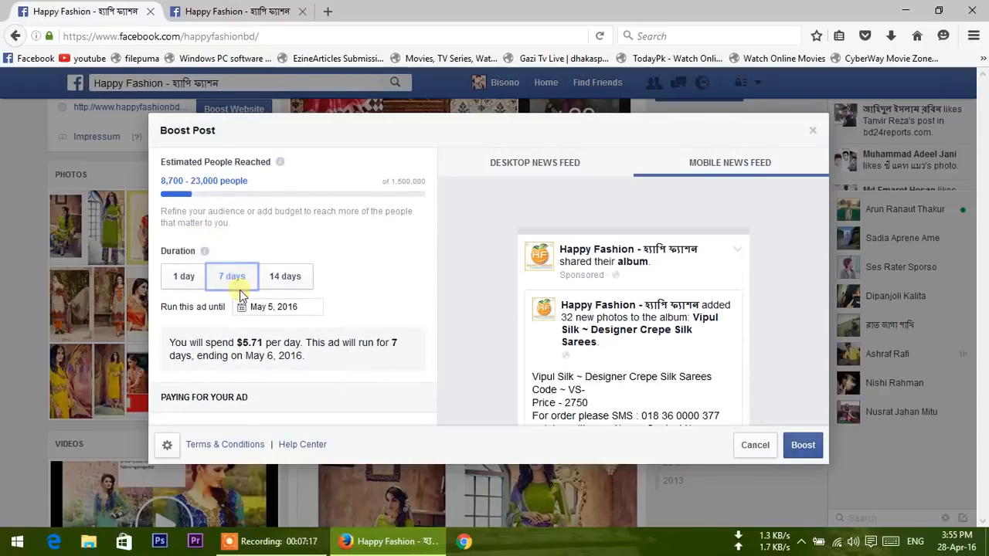
scroll(233, 317, down, 2)
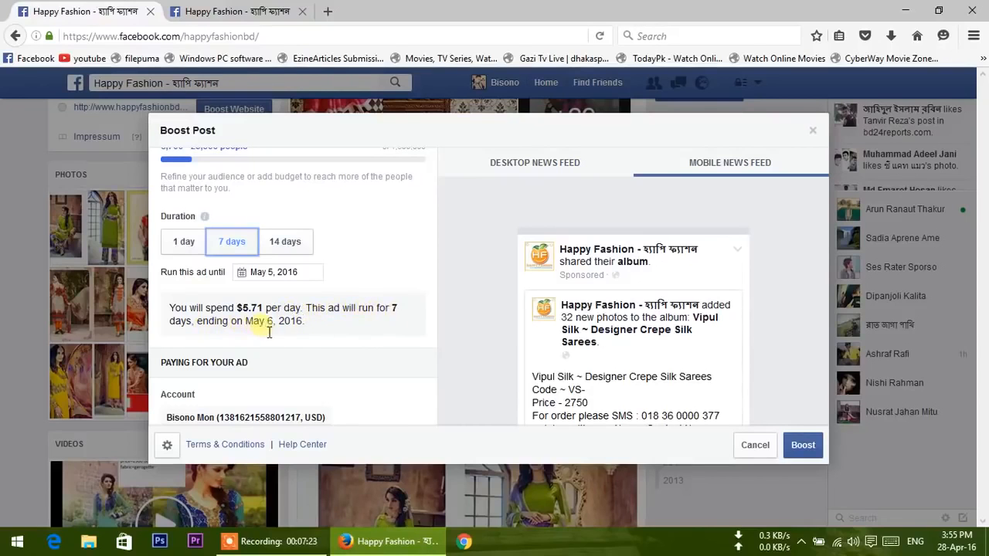
scroll(294, 329, down, 3)
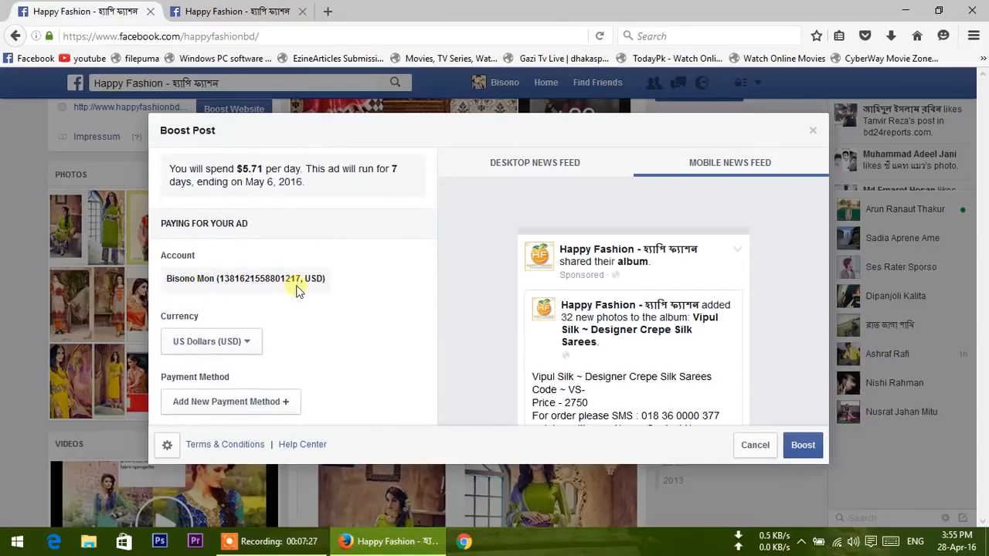
scroll(310, 283, down, 1)
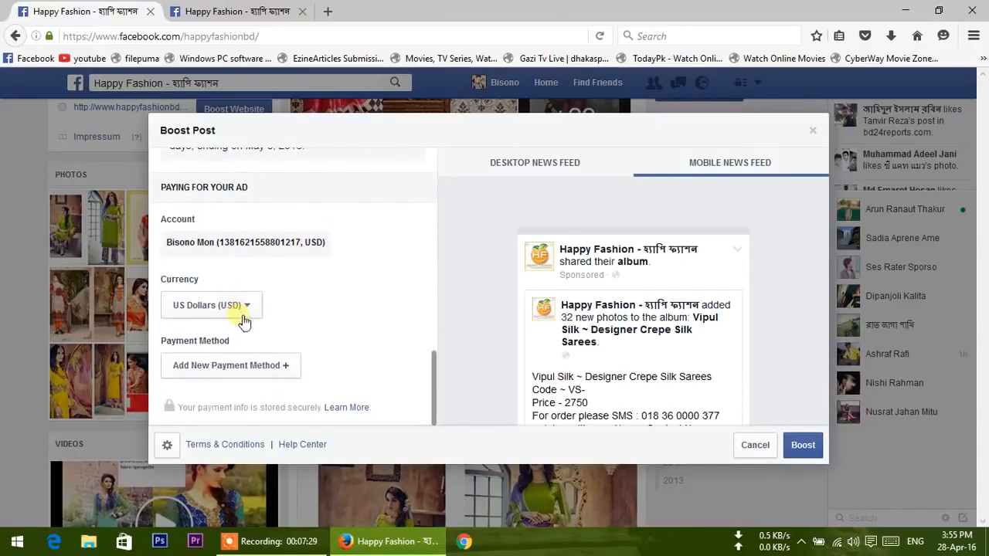
click(805, 444)
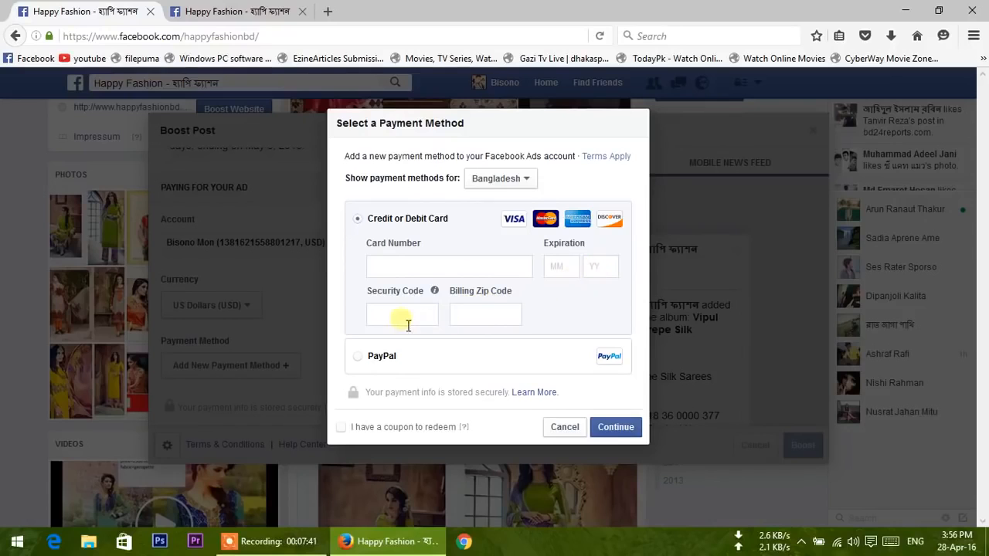
click(623, 433)
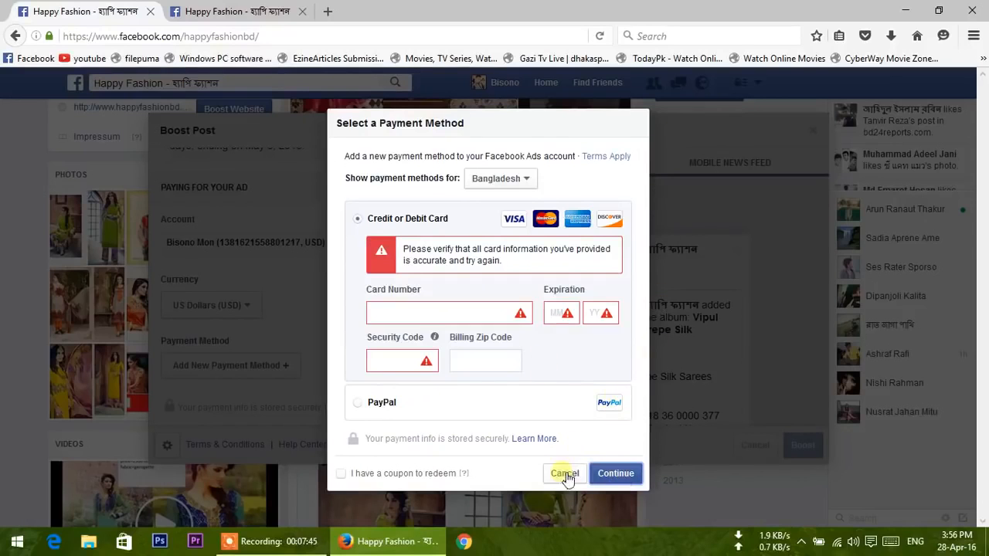
Cancel adding the payment method and close the Boost Post setup without boosting the album post
click(565, 473)
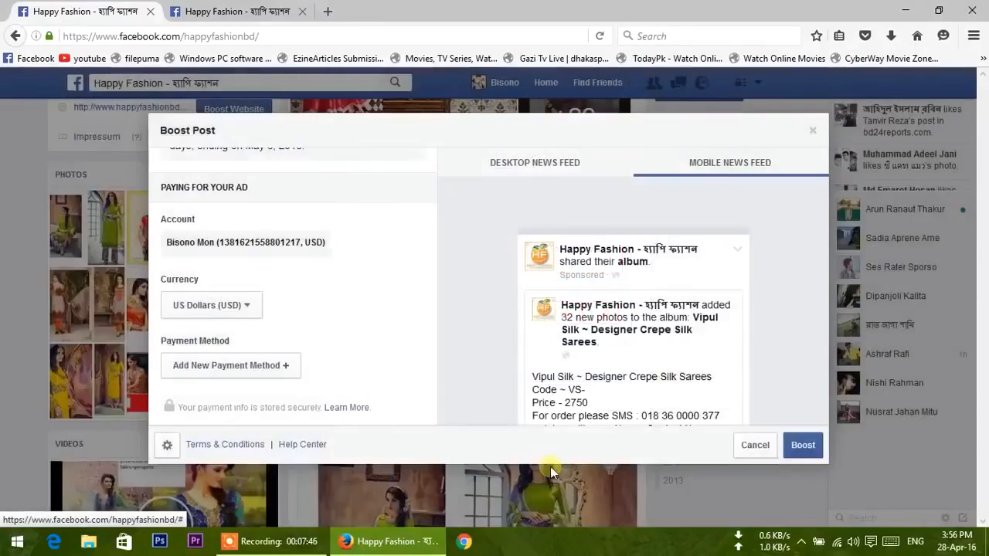
click(813, 130)
scroll(700, 218, up, 5)
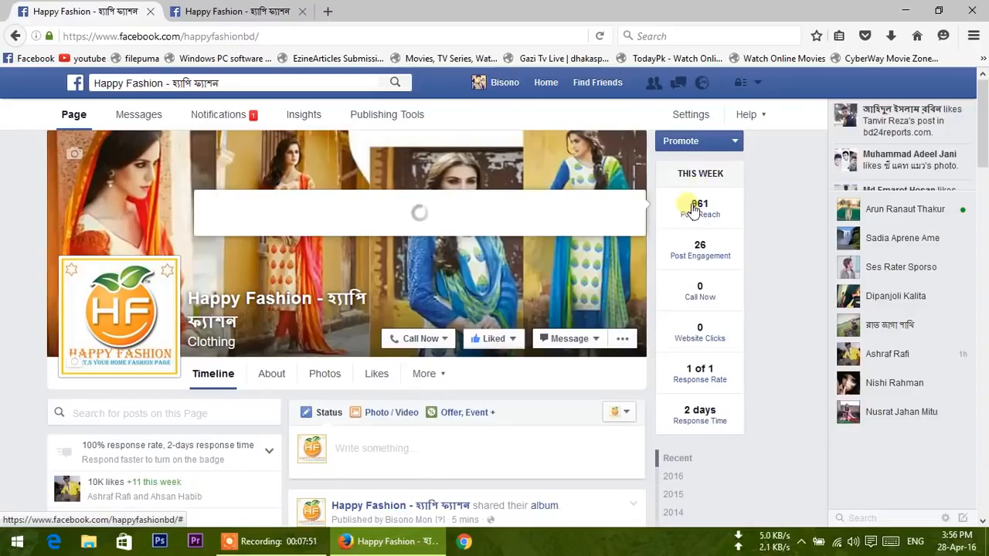
Start creating an ad in Ads Manager with the Boost your posts objective for the Happy Fashion page
click(758, 84)
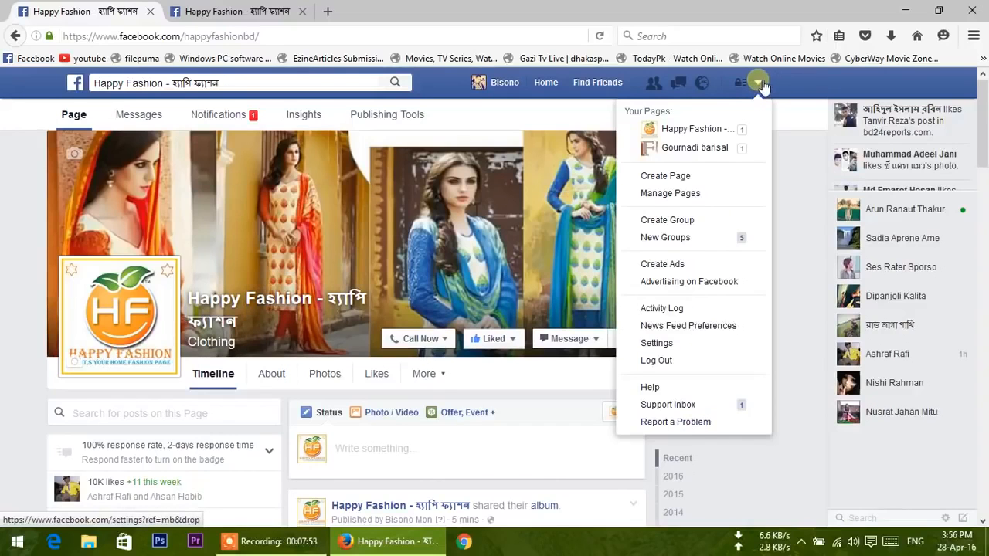
click(688, 265)
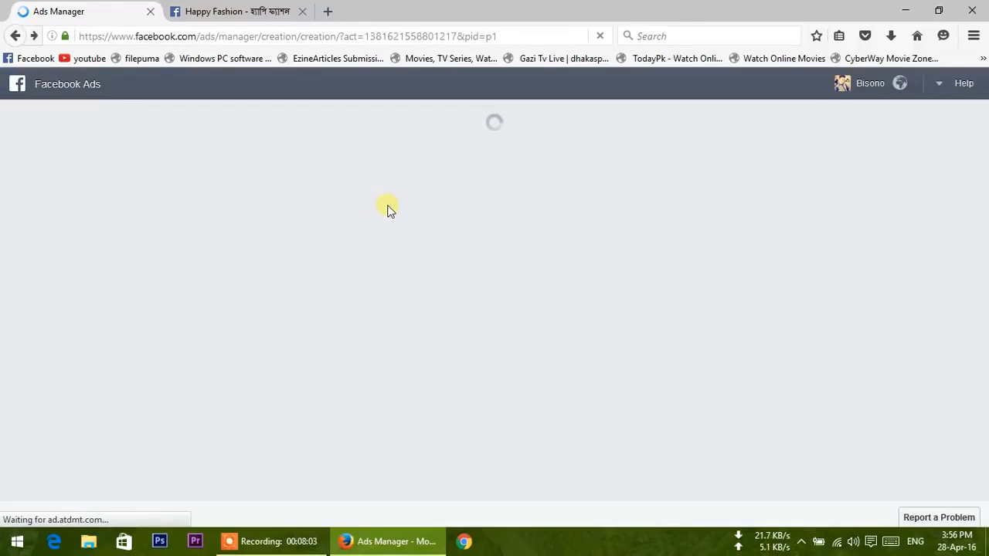
mouse_move(389, 207)
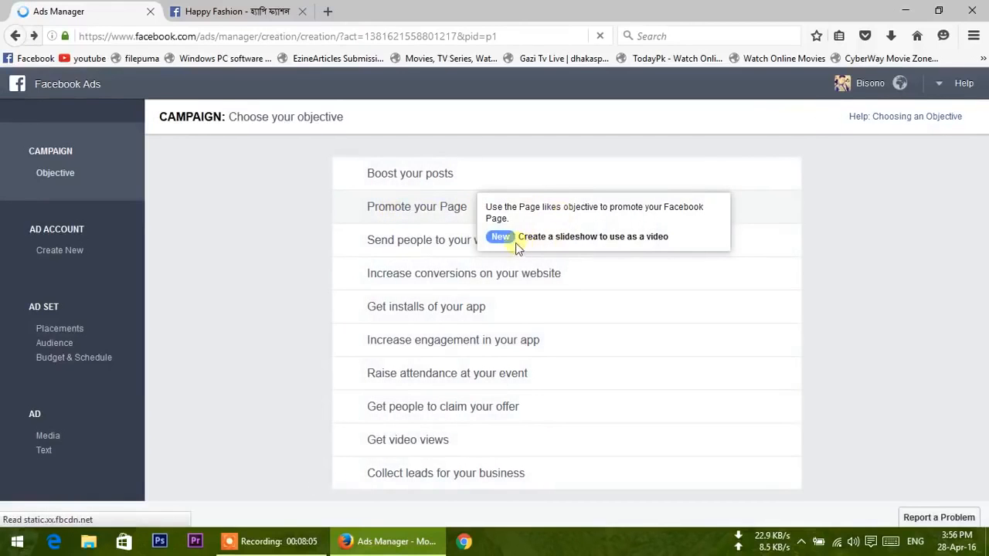
mouse_move(391, 177)
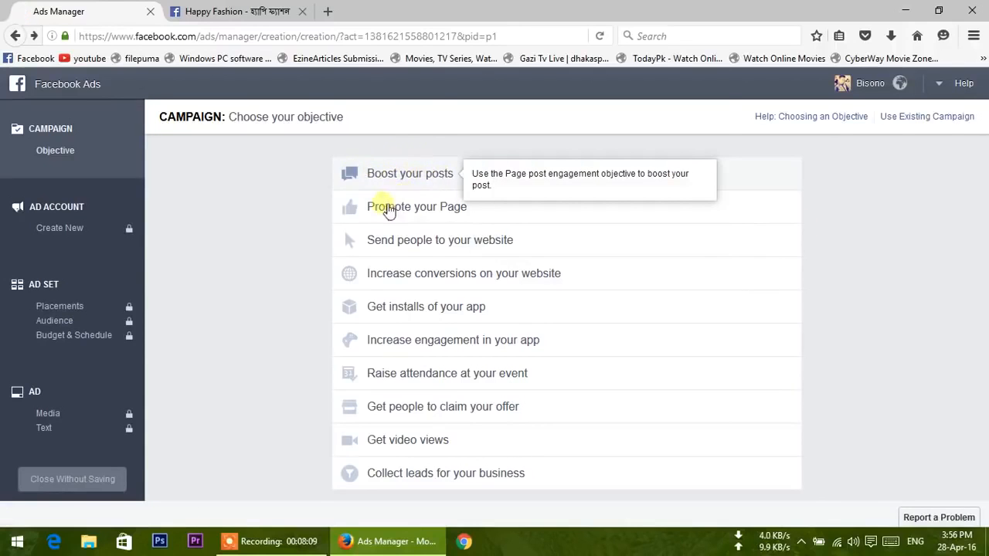
mouse_move(473, 216)
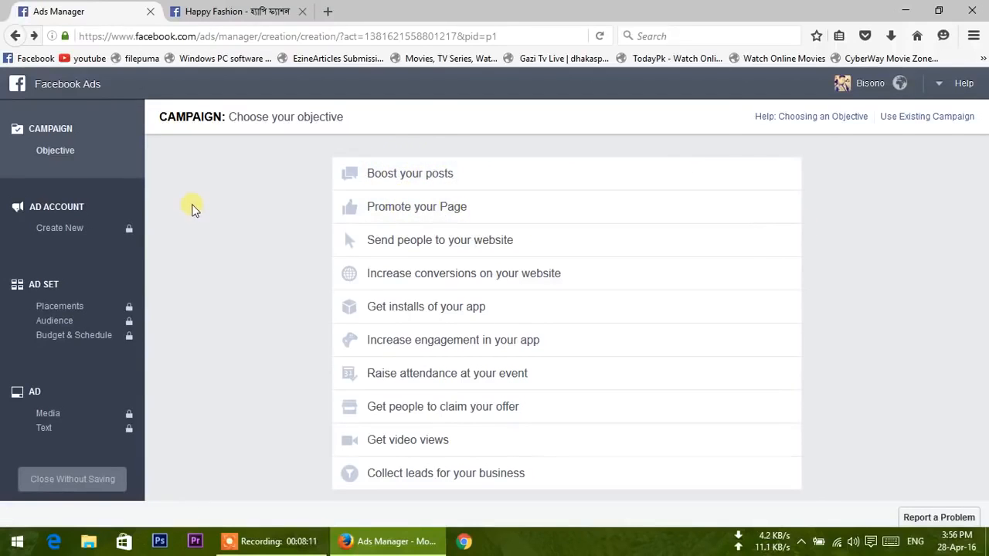
click(443, 182)
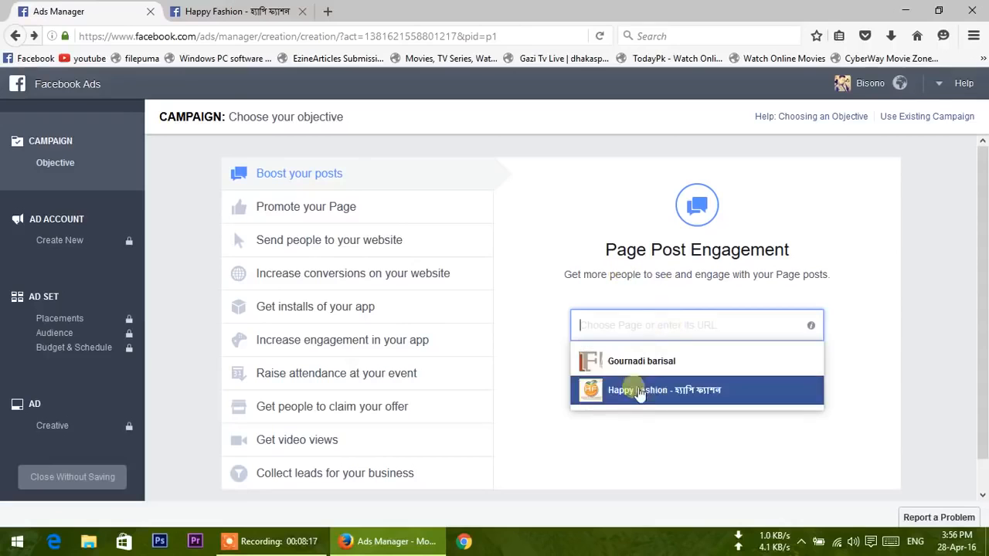
click(635, 390)
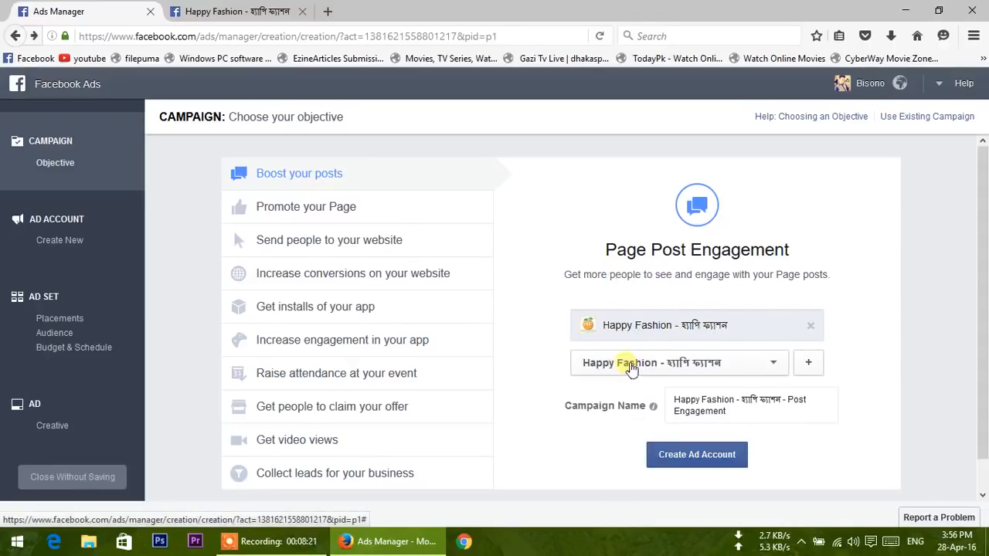
Browse the page's existing posts and choose the shared saree album post as the one to boost
click(630, 365)
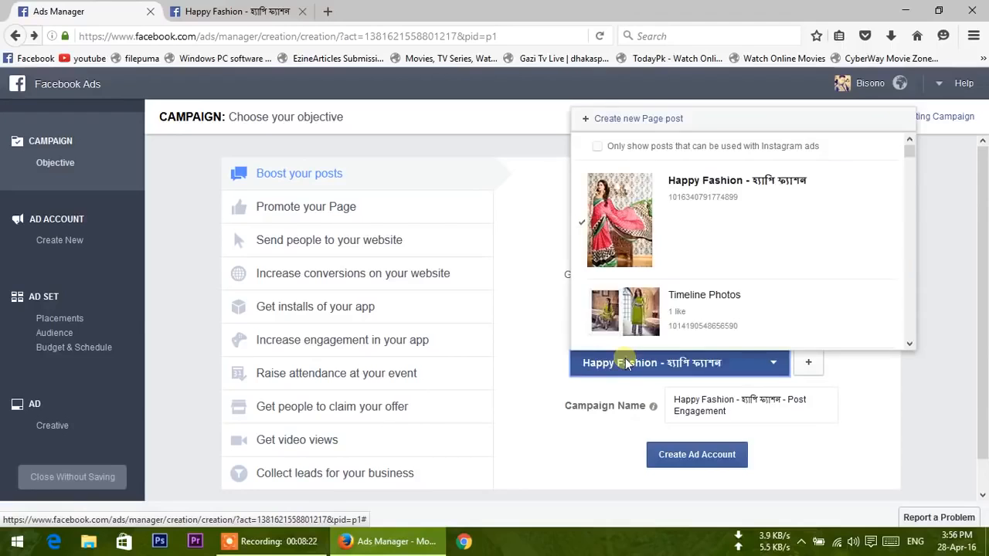
click(703, 215)
click(758, 366)
click(747, 364)
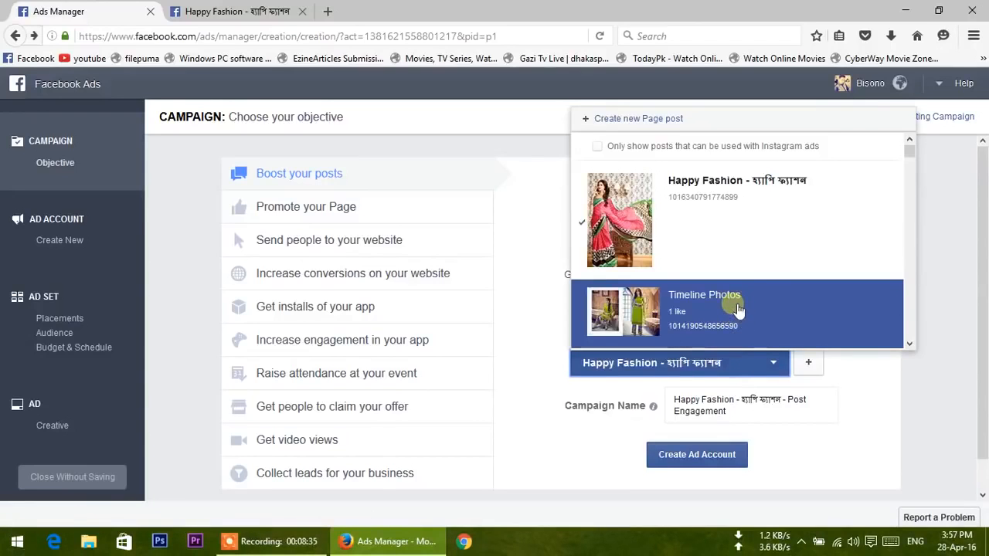
click(731, 223)
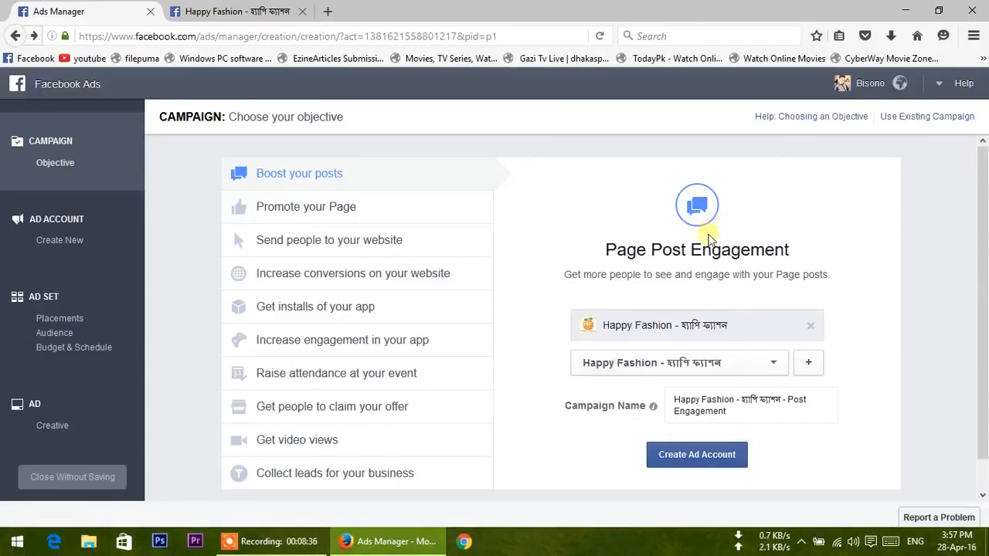
Proceed with a Bangladesh ad account in US Dollars and Asia/Dhaka time, and accept the preset ad set to reach the ad creative
click(697, 456)
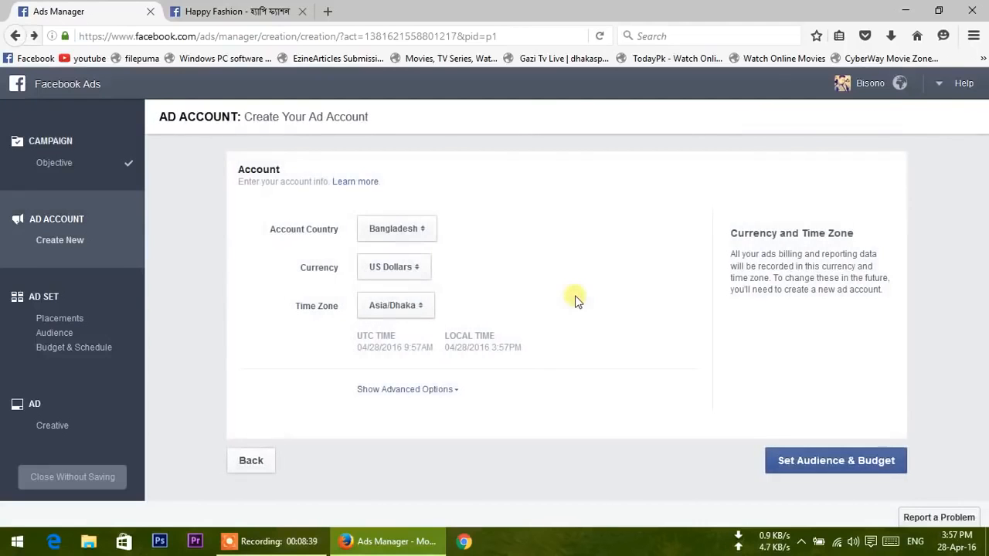
click(819, 461)
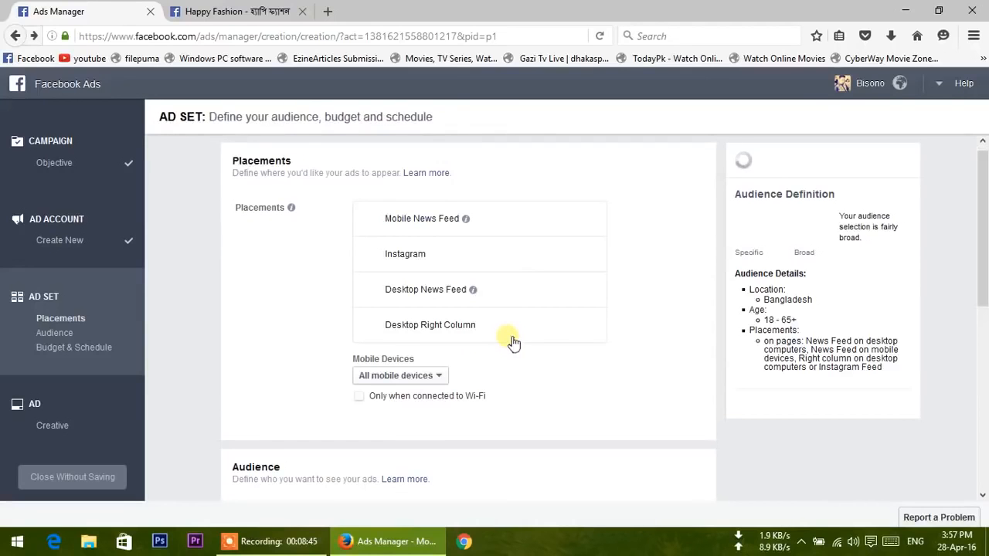
scroll(510, 340, down, 10)
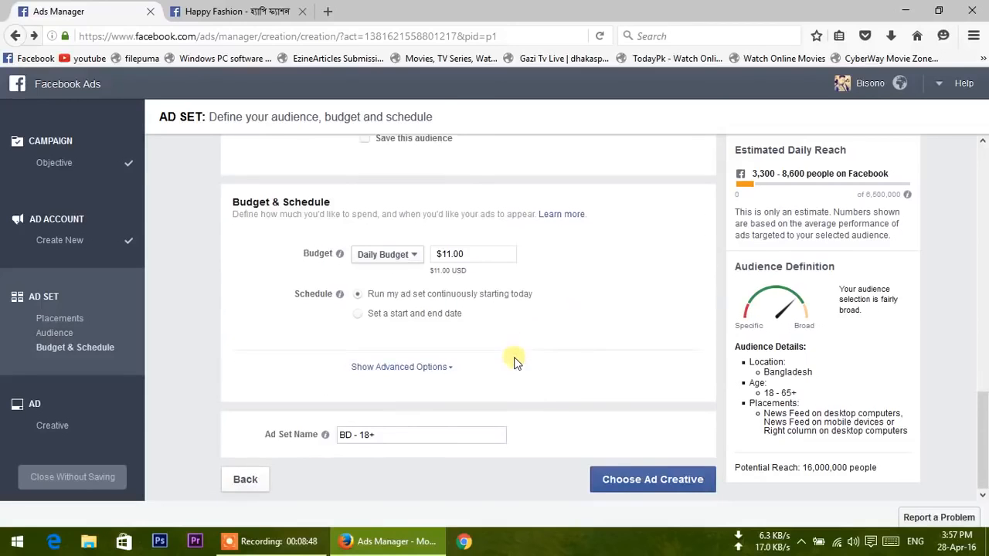
click(625, 479)
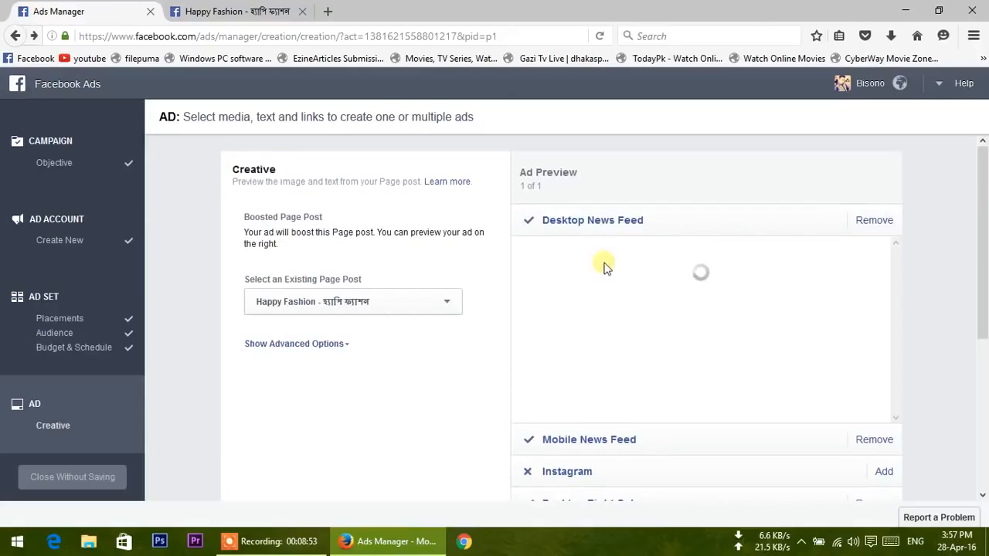
Review the boosted post's ad preview, then place the order as far as the payment method form and cancel it without entering card details
scroll(608, 323, down, 3)
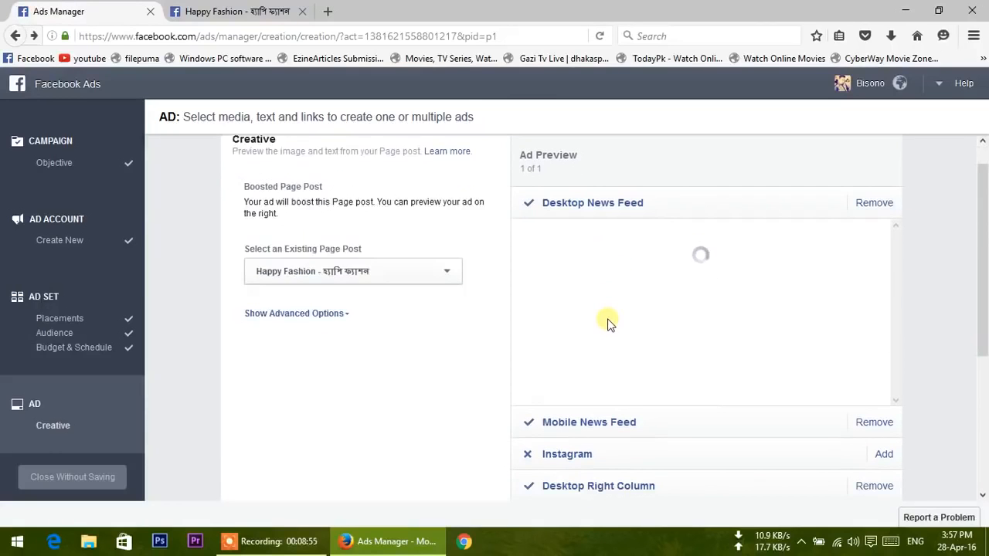
scroll(608, 323, down, 5)
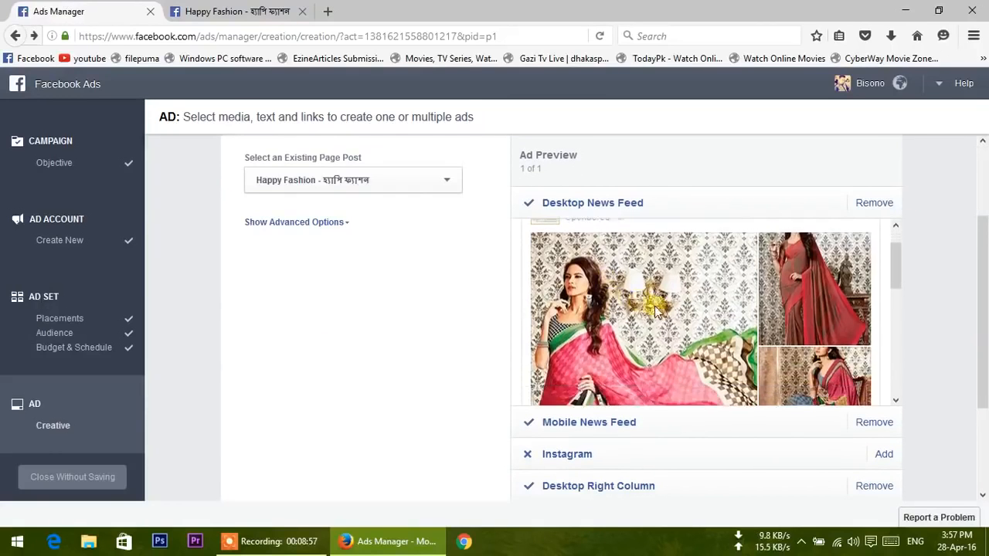
scroll(618, 325, down, 3)
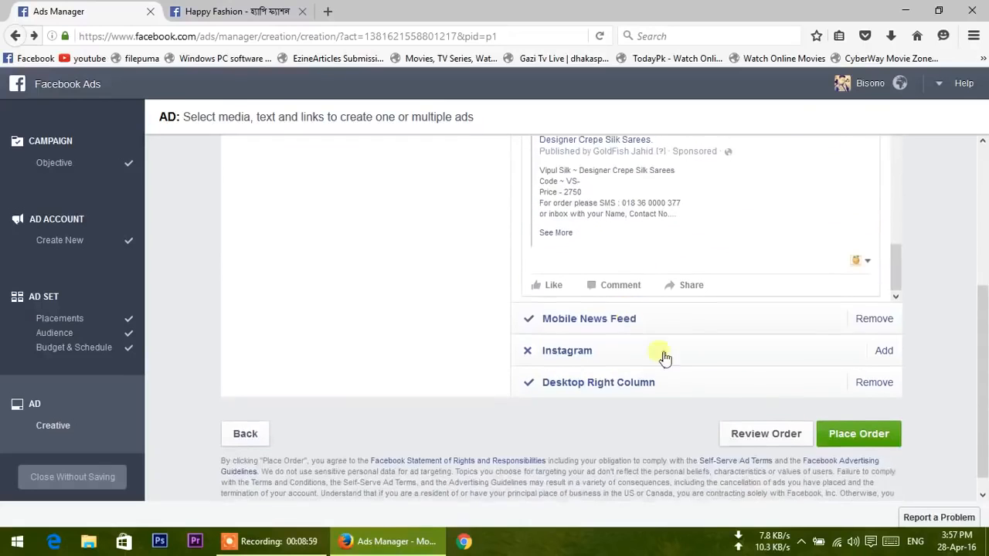
click(860, 430)
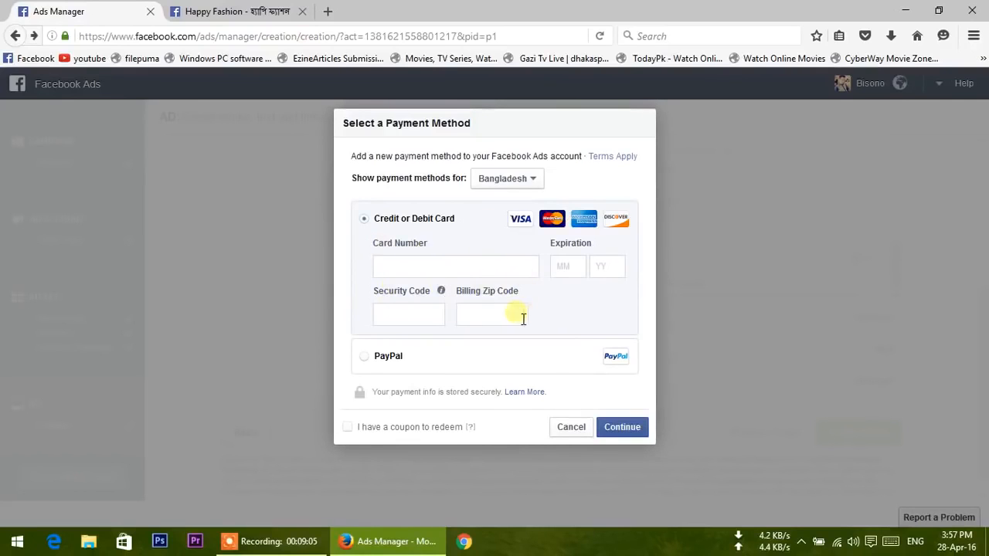
click(572, 427)
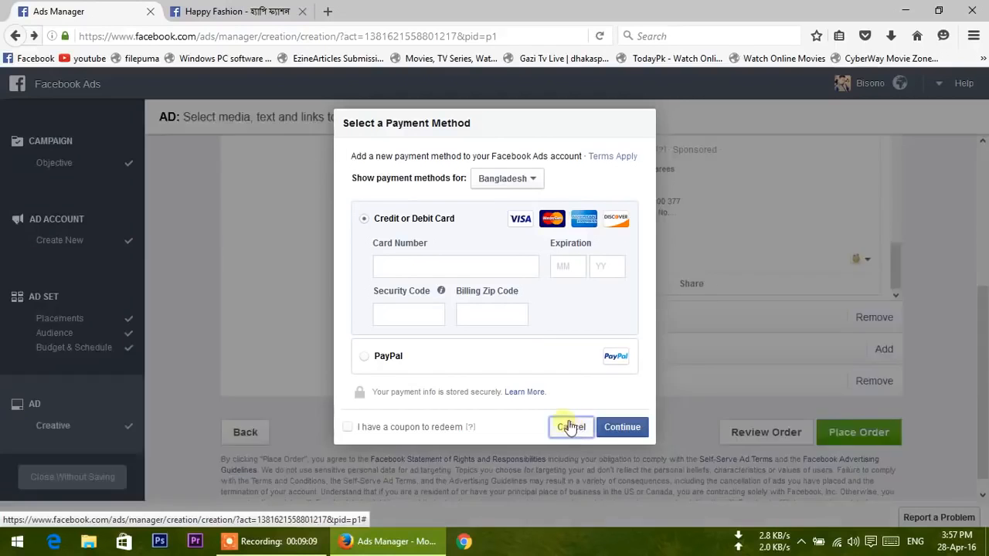
scroll(495, 309, up, 2)
scroll(494, 317, up, 3)
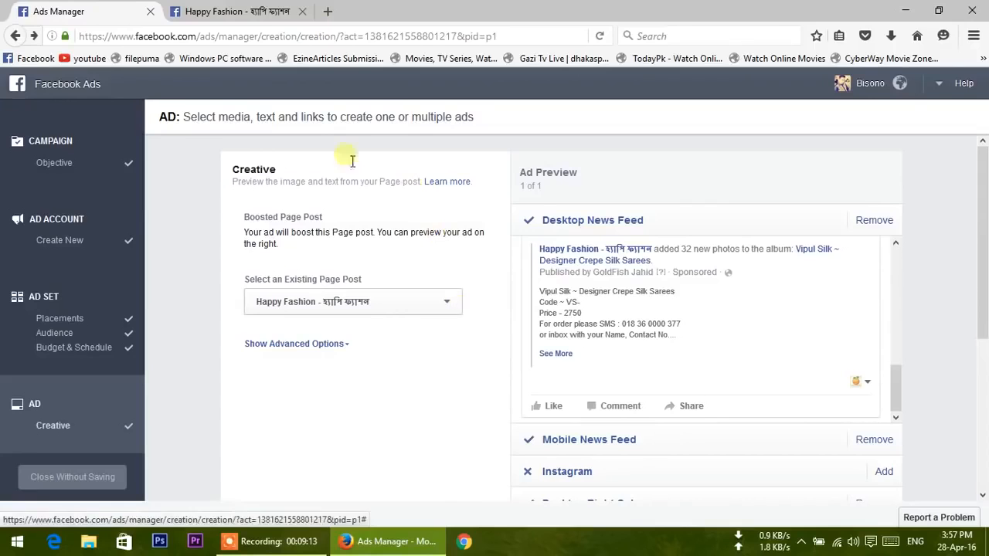
Open the Facebook home news feed in the Happy Fashion page's browser tab and return to the ad creative in Ads Manager
click(231, 11)
click(546, 90)
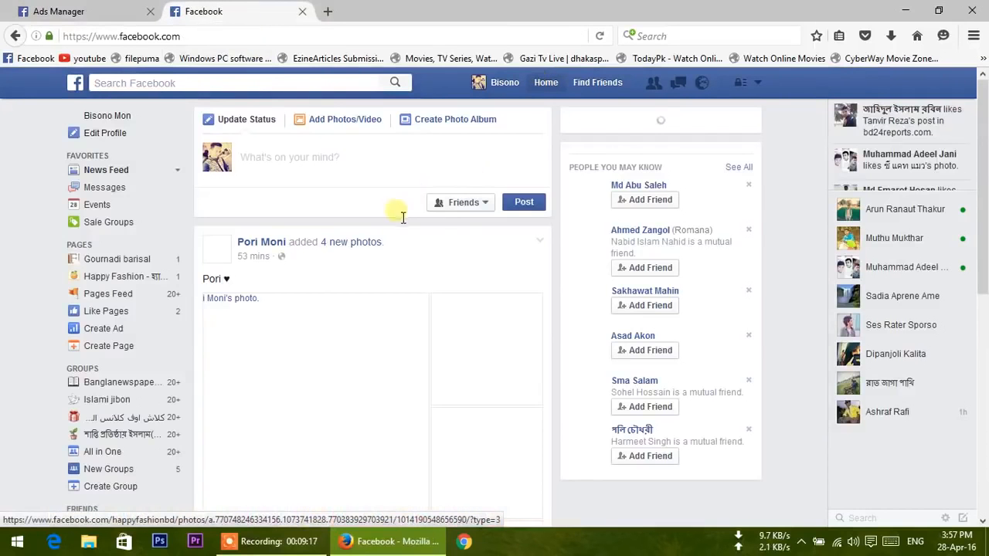
click(108, 17)
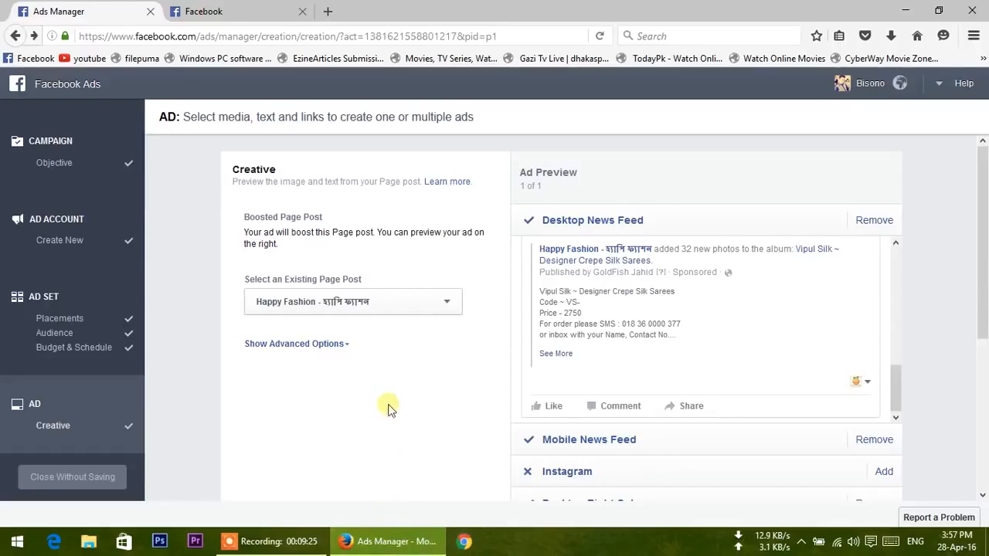
click(300, 541)
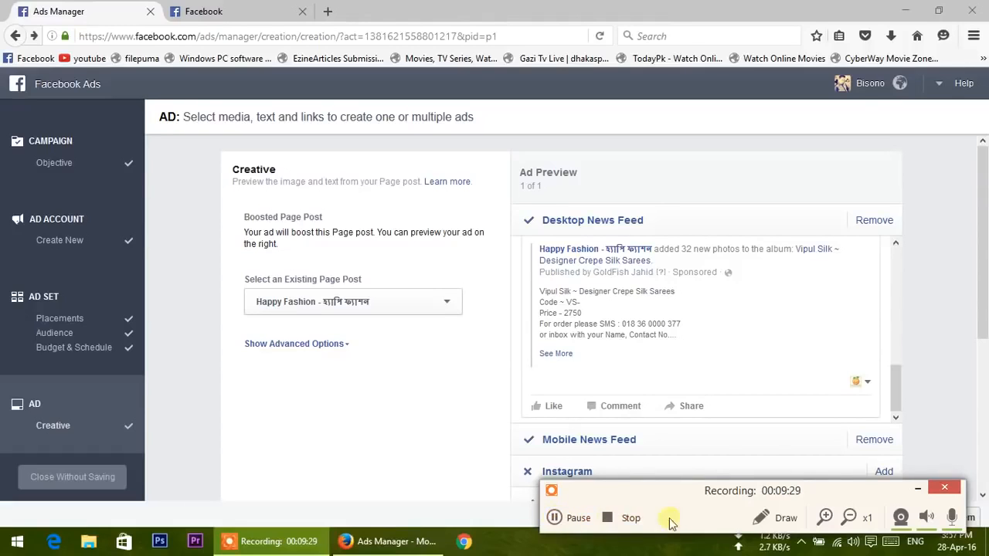